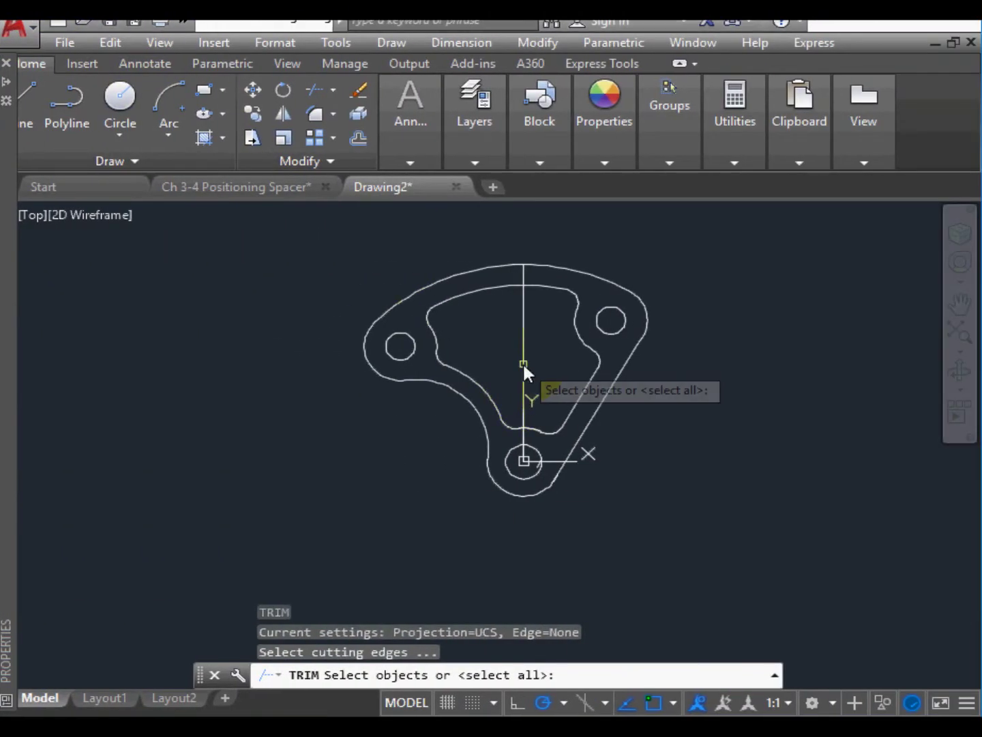
{"action": "left_click", "coordinate": [522, 361]}
{"action": "key", "text": "Return"}
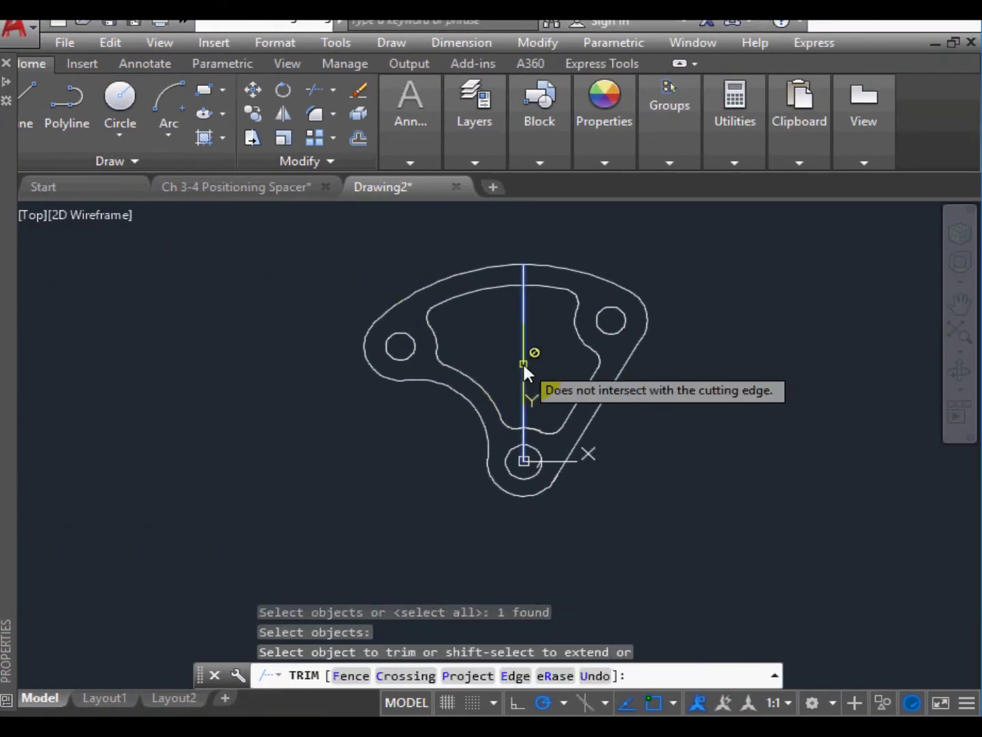
{"action": "right_click", "coordinate": [522, 361]}
{"action": "key", "text": "Escape"}
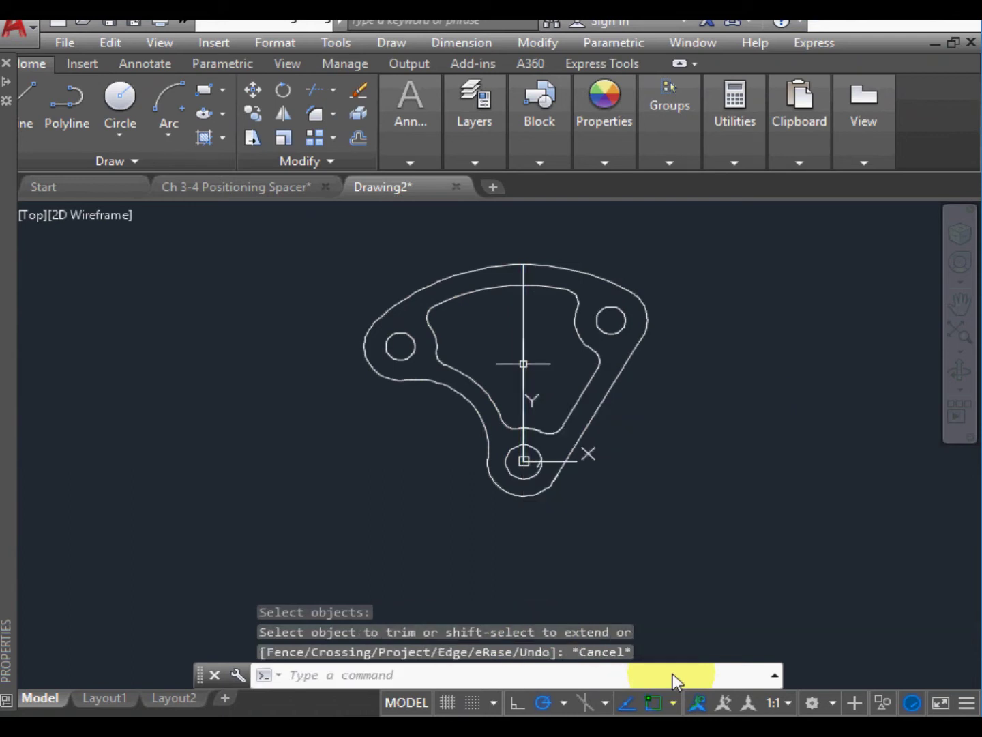
{"action": "key", "text": "Escape"}
Step: Load the CENTER2 linetype from acad.lin into the drawing using the Linetype Manager
{"action": "type", "text": "lin"}
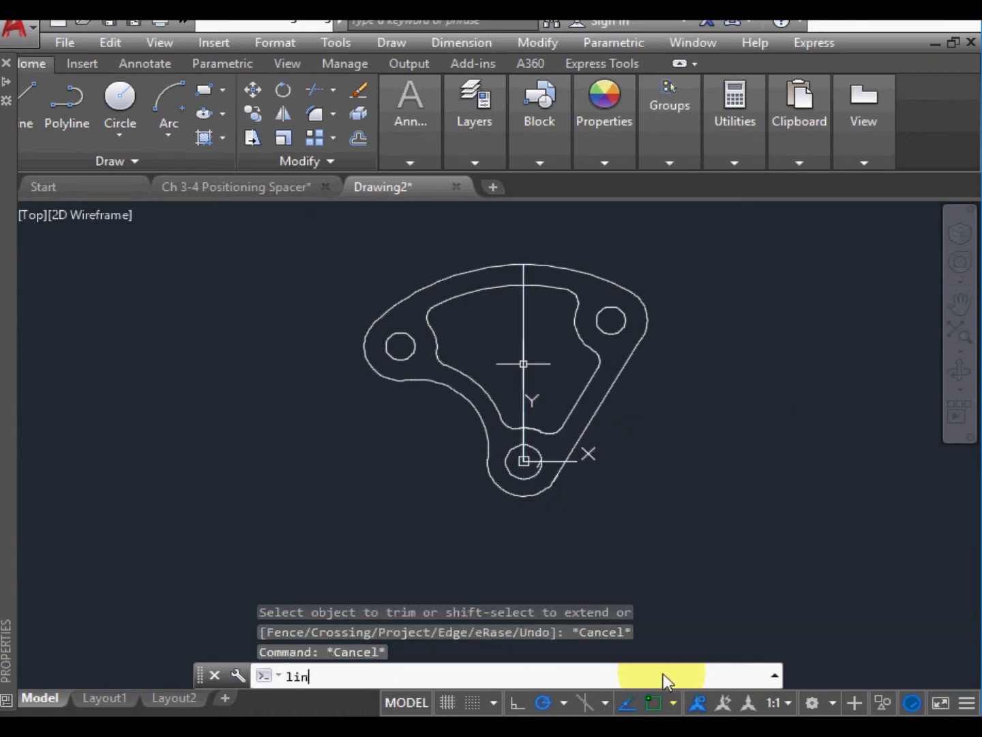
{"action": "type", "text": "ety"}
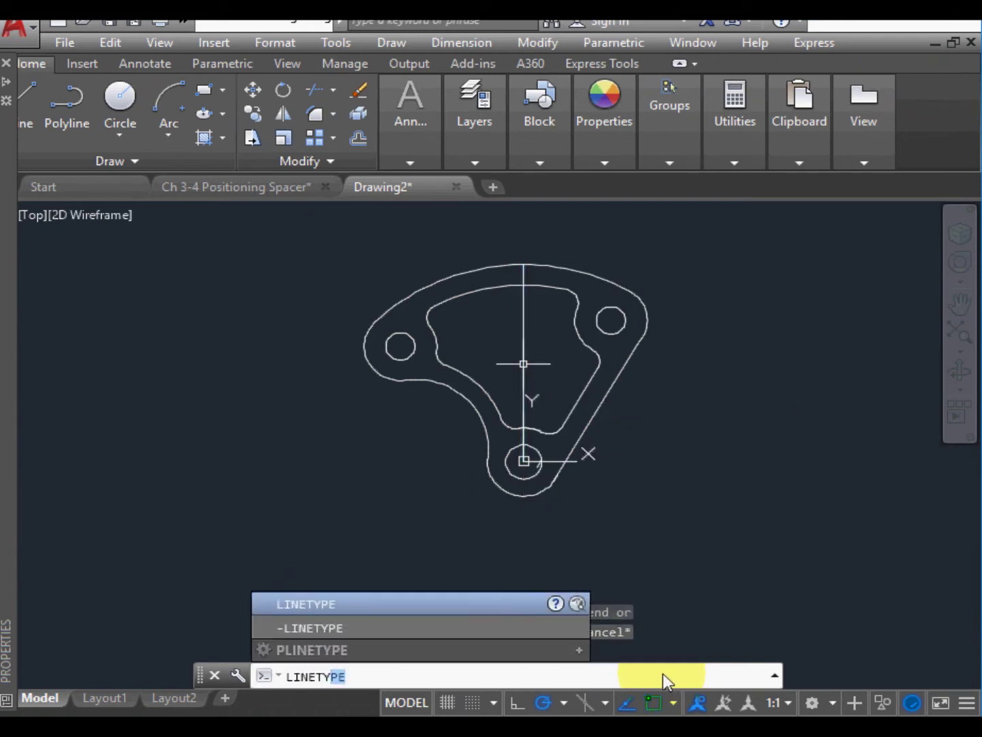
{"action": "type", "text": "pe"}
{"action": "key", "text": "Return"}
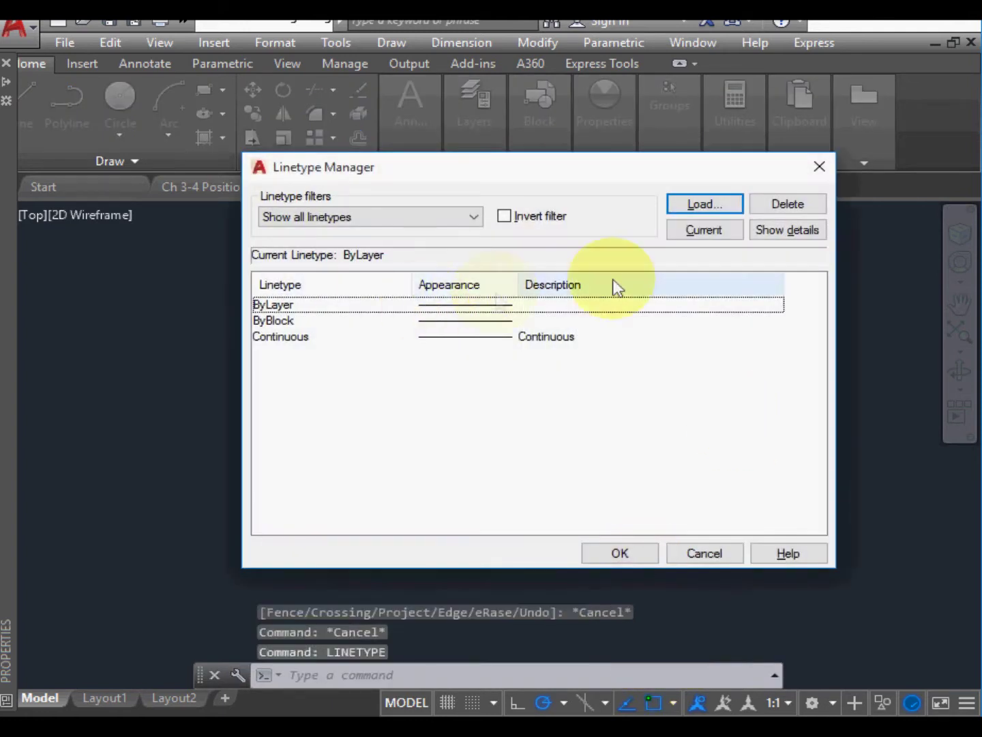
{"action": "left_click", "coordinate": [722, 206]}
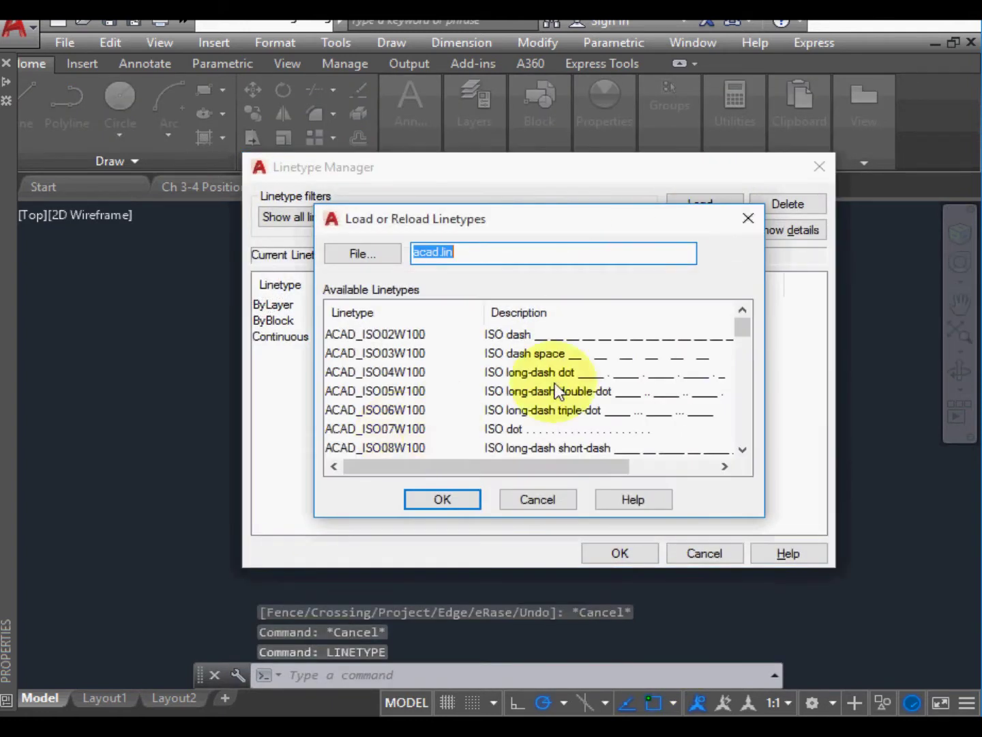
{"action": "scroll", "coordinate": [554, 383], "scroll_direction": "down", "scroll_amount": 2}
{"action": "scroll", "coordinate": [744, 345], "scroll_direction": "up", "scroll_amount": 1}
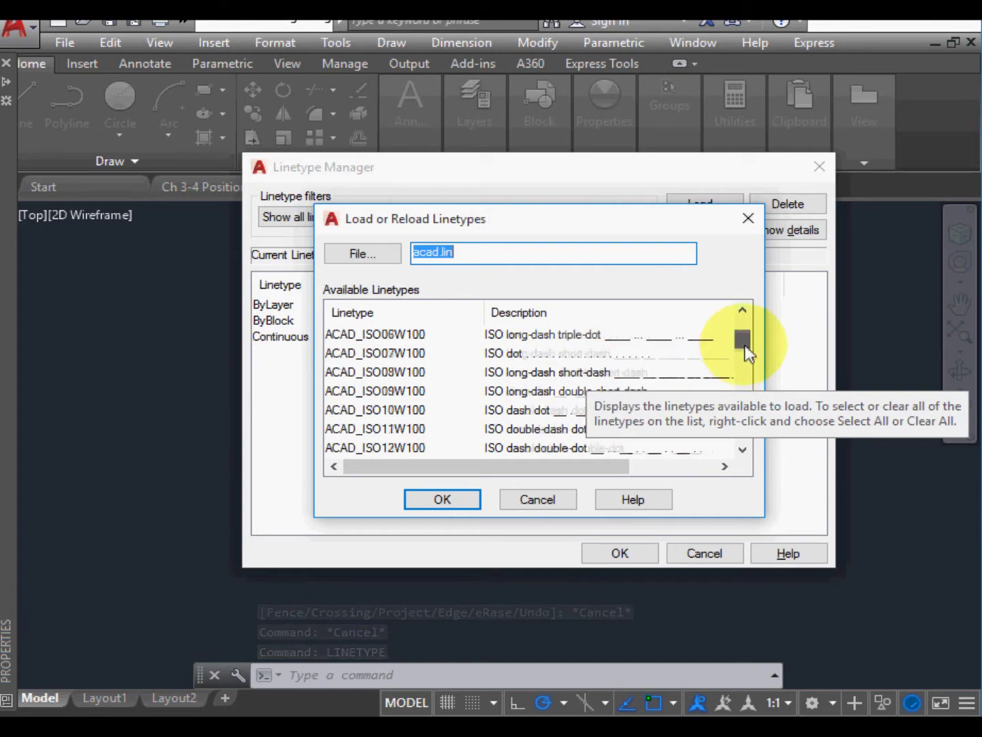
{"action": "left_click_drag", "start_coordinate": [746, 352], "coordinate": [742, 379]}
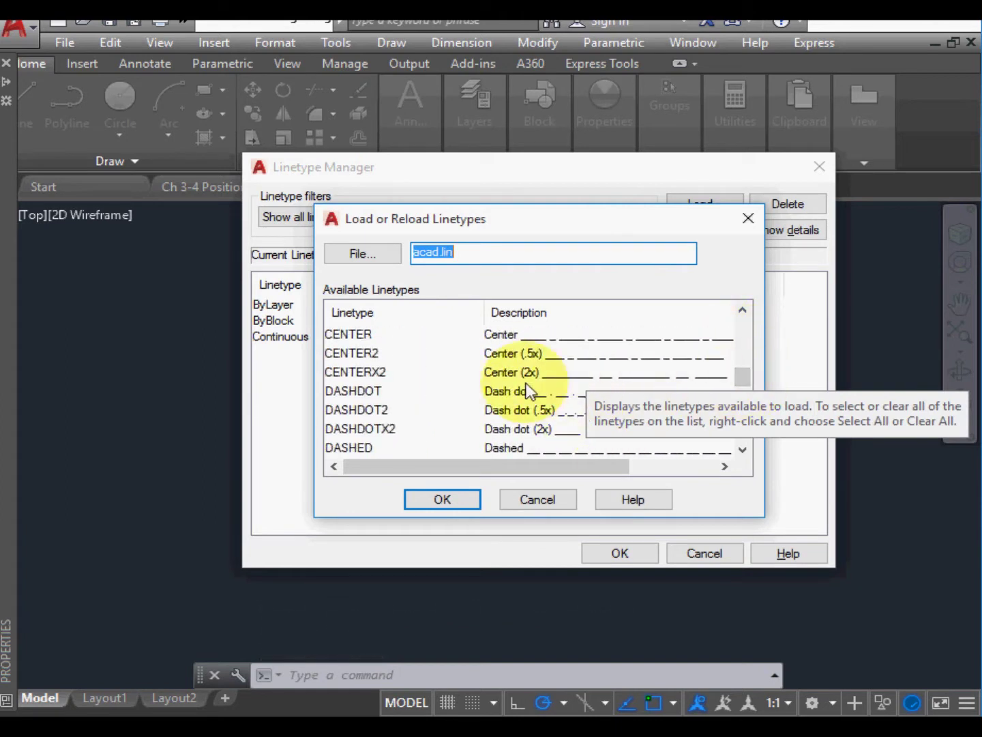
{"action": "left_click", "coordinate": [508, 355]}
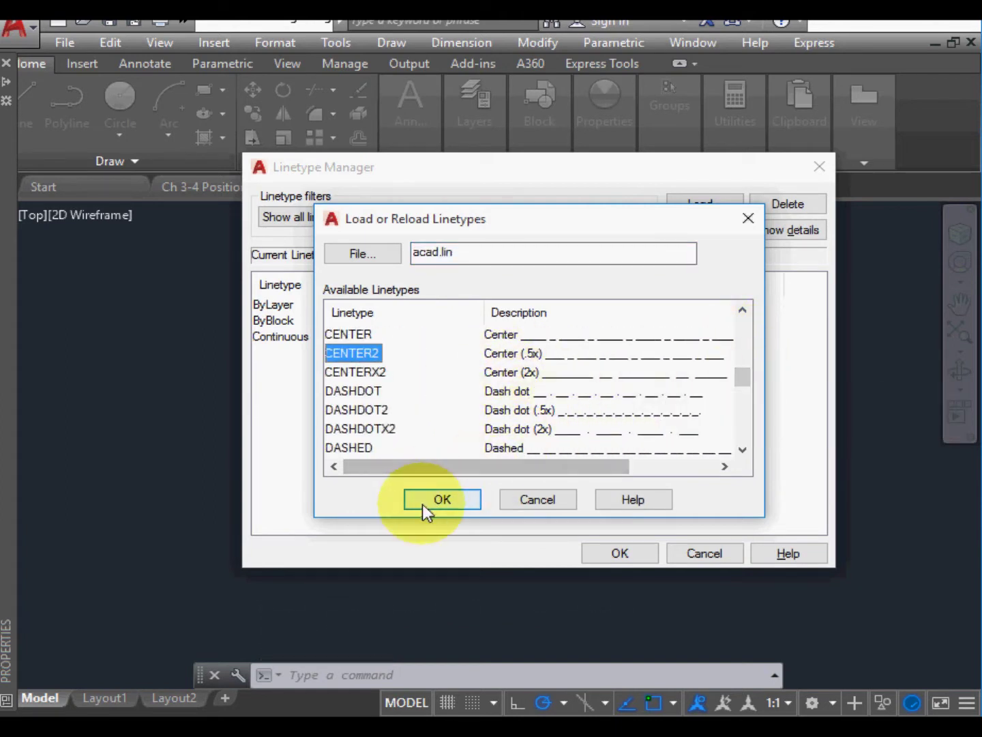
{"action": "left_click", "coordinate": [442, 499]}
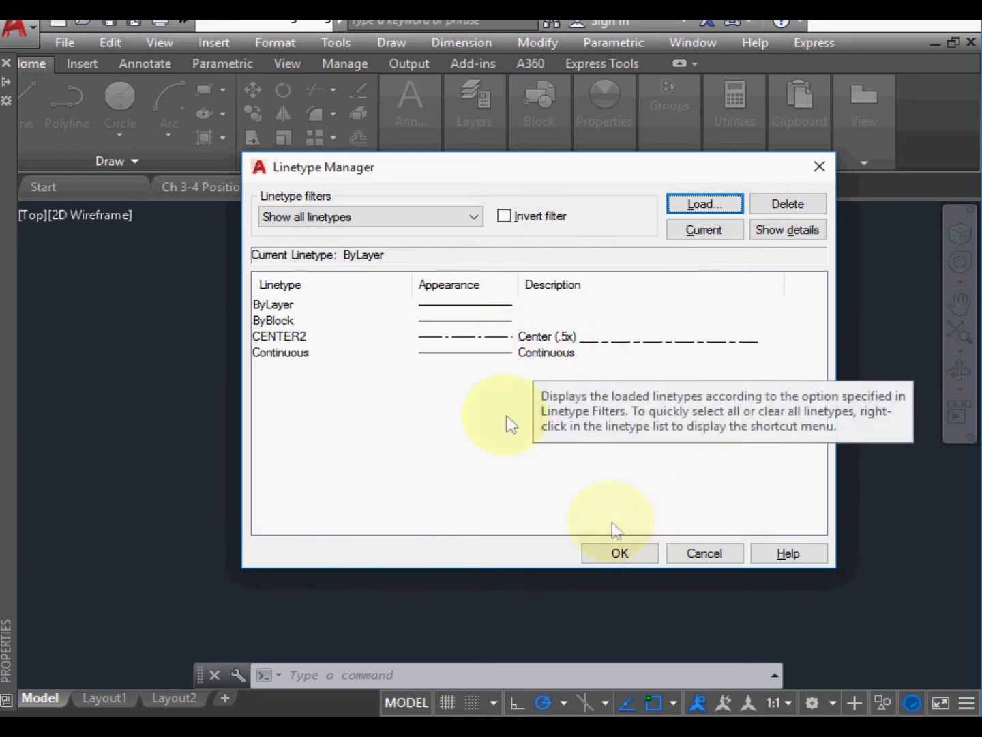
{"action": "left_click", "coordinate": [470, 338]}
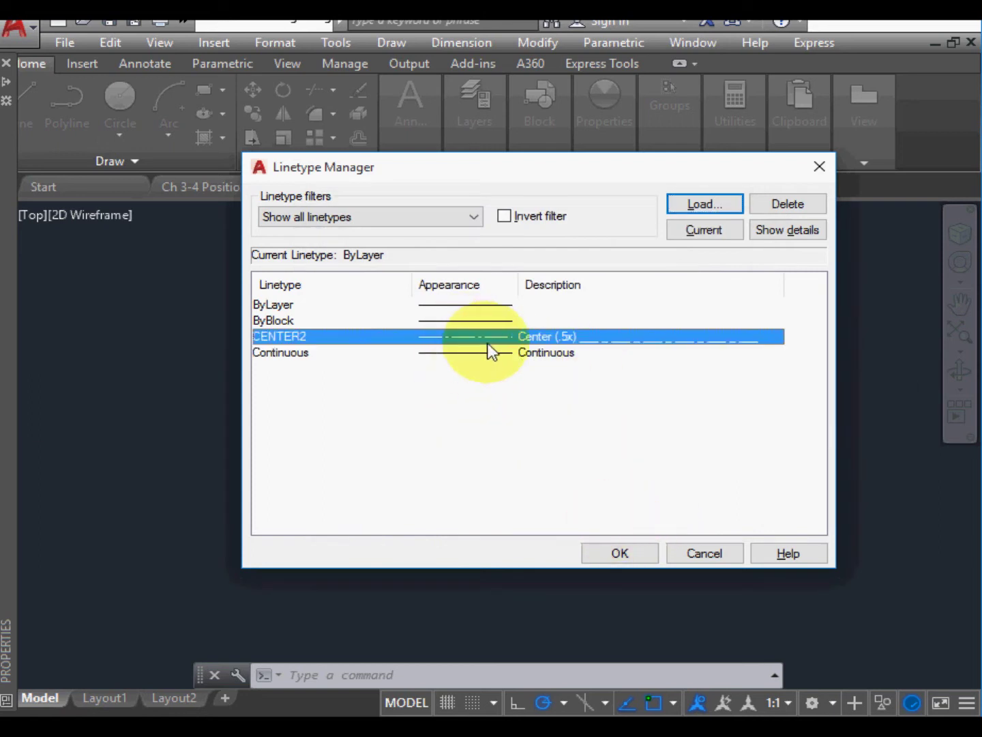
{"action": "left_click", "coordinate": [620, 554]}
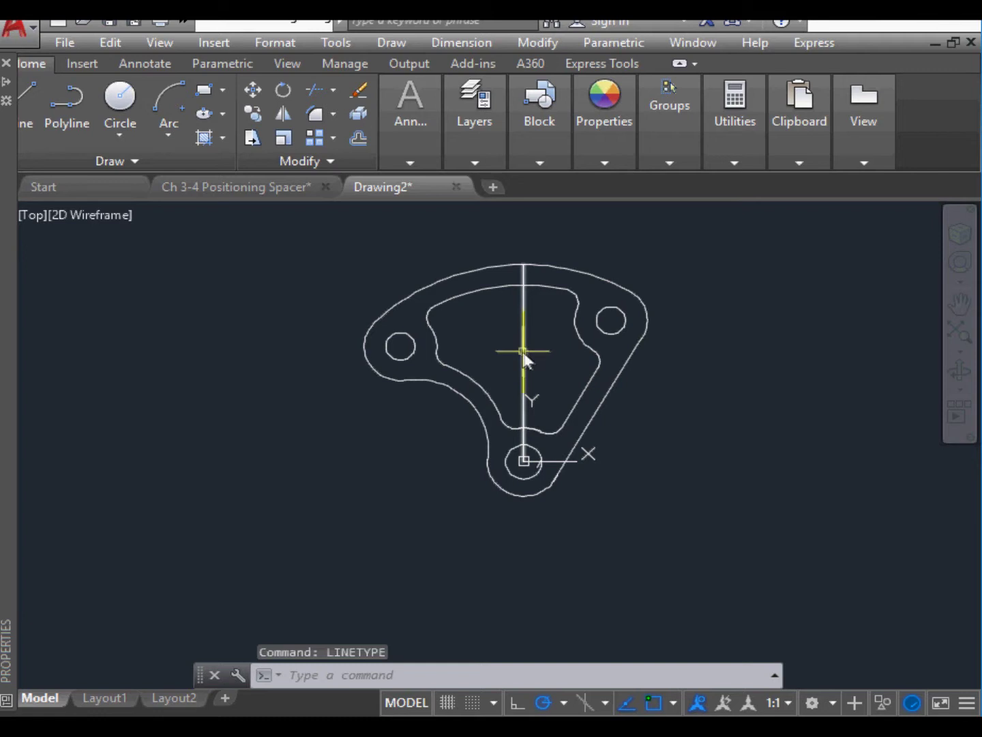
Step: Change the linetype of the vertical line through the lower hole to CENTER2
{"action": "left_click", "coordinate": [524, 353]}
{"action": "right_click", "coordinate": [522, 352]}
{"action": "left_click", "coordinate": [572, 691]}
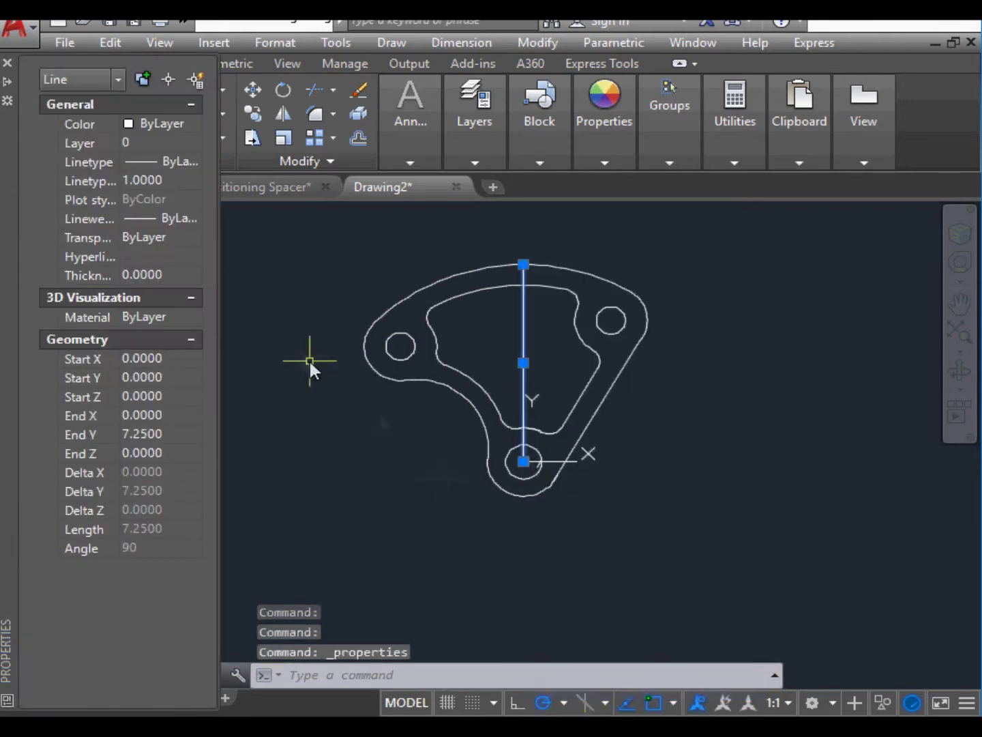
{"action": "left_click", "coordinate": [147, 166]}
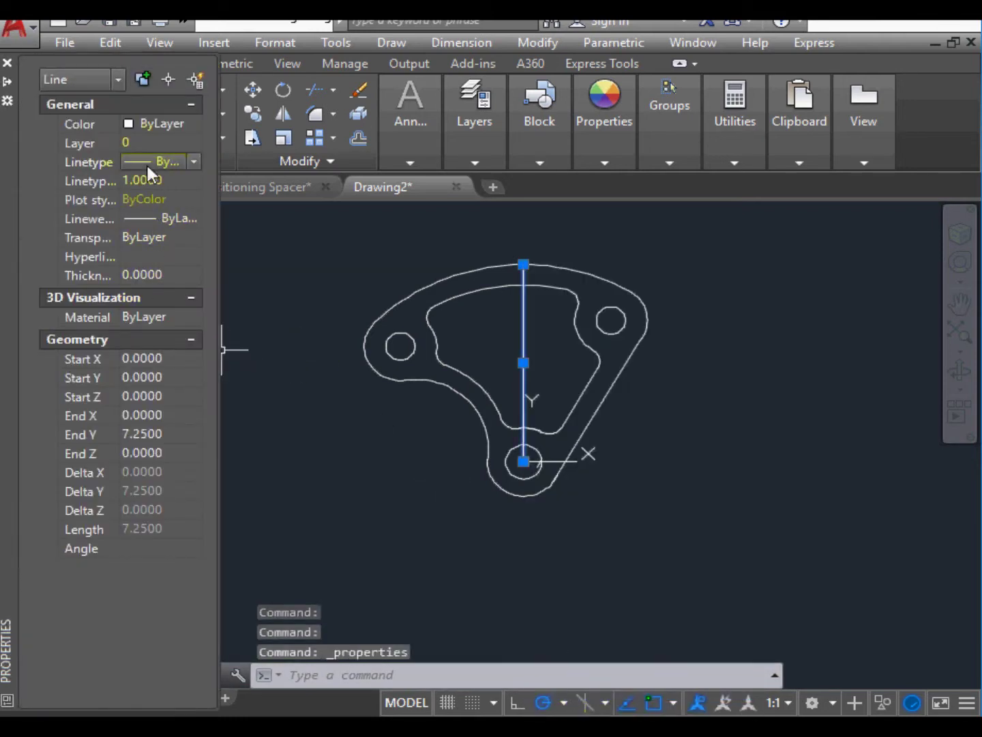
{"action": "left_click", "coordinate": [147, 163]}
{"action": "left_click", "coordinate": [156, 216]}
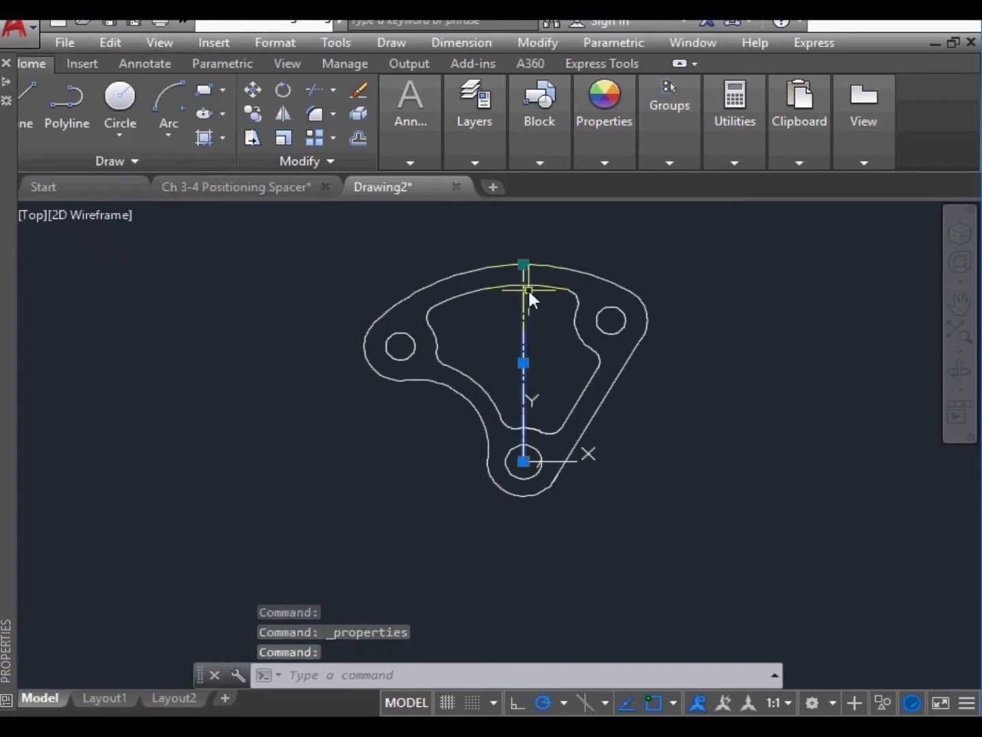
{"action": "key", "text": "Escape"}
Step: Stretch the upper end of the vertical centerline straight up past the part's outer arc
{"action": "left_click", "coordinate": [524, 293]}
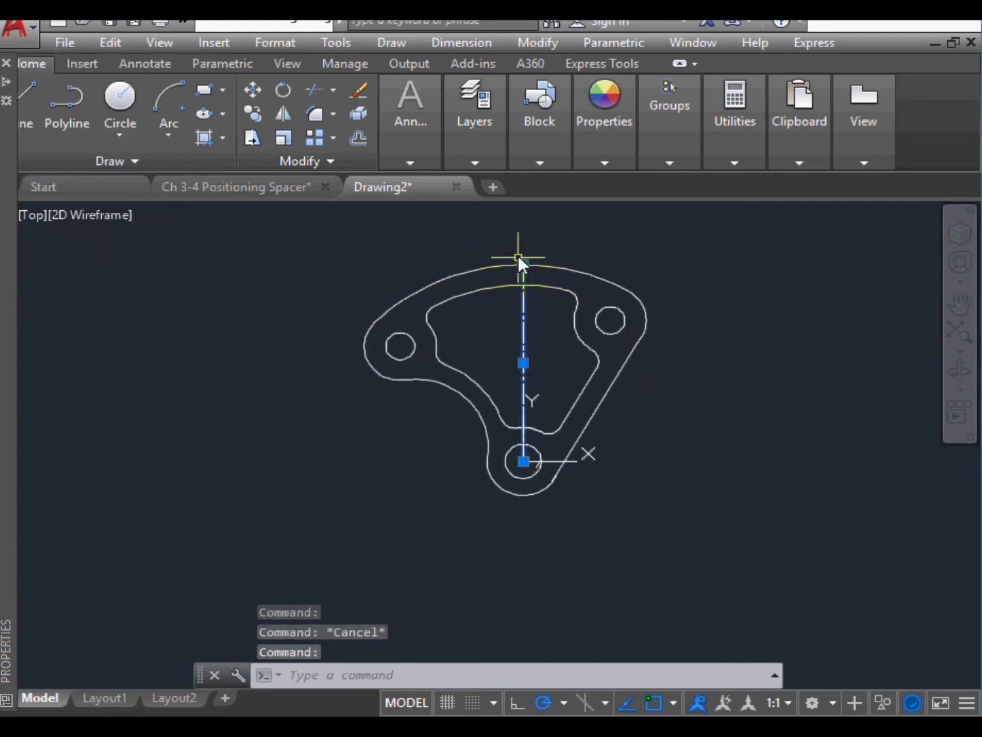
{"action": "left_click", "coordinate": [523, 264]}
{"action": "left_click", "coordinate": [523, 229]}
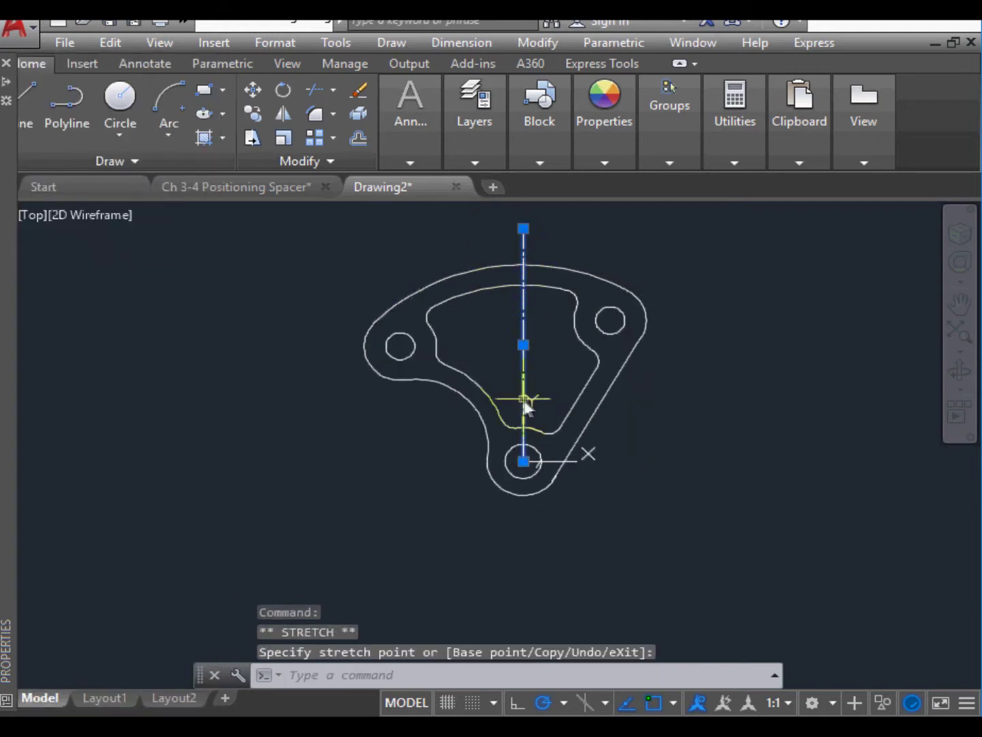
{"action": "key", "text": "Escape"}
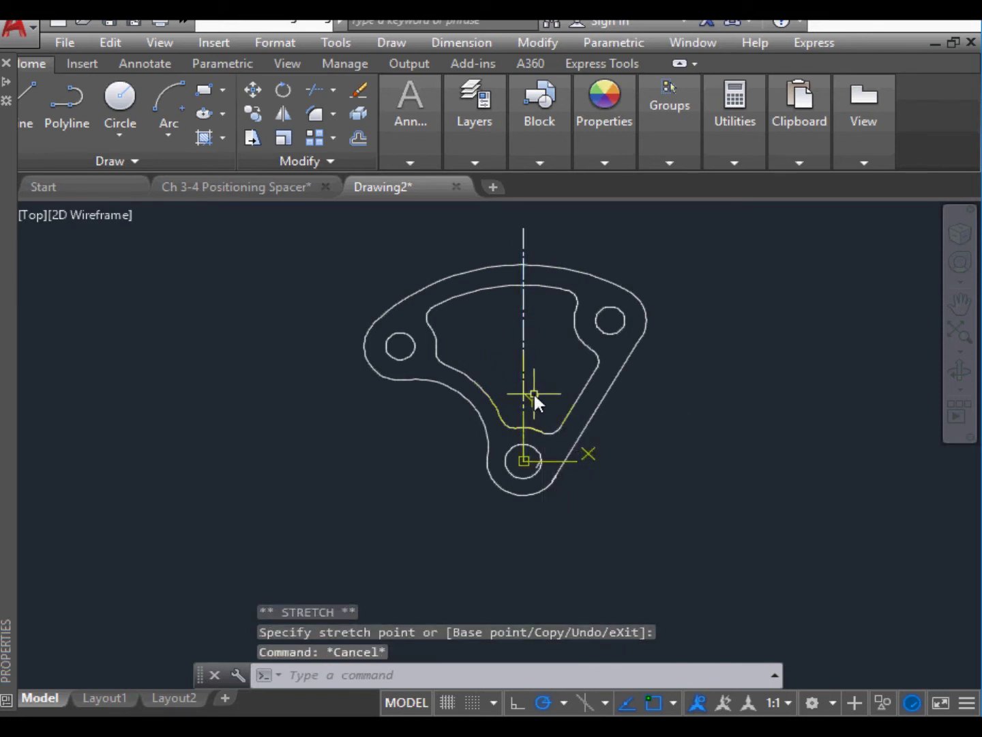
Step: Rotate a copy of the vertical centerline by -30 degrees about the lower hole's center
{"action": "scroll", "coordinate": [534, 396], "scroll_direction": "down", "scroll_amount": 1}
{"action": "scroll", "coordinate": [535, 396], "scroll_direction": "up", "scroll_amount": 1}
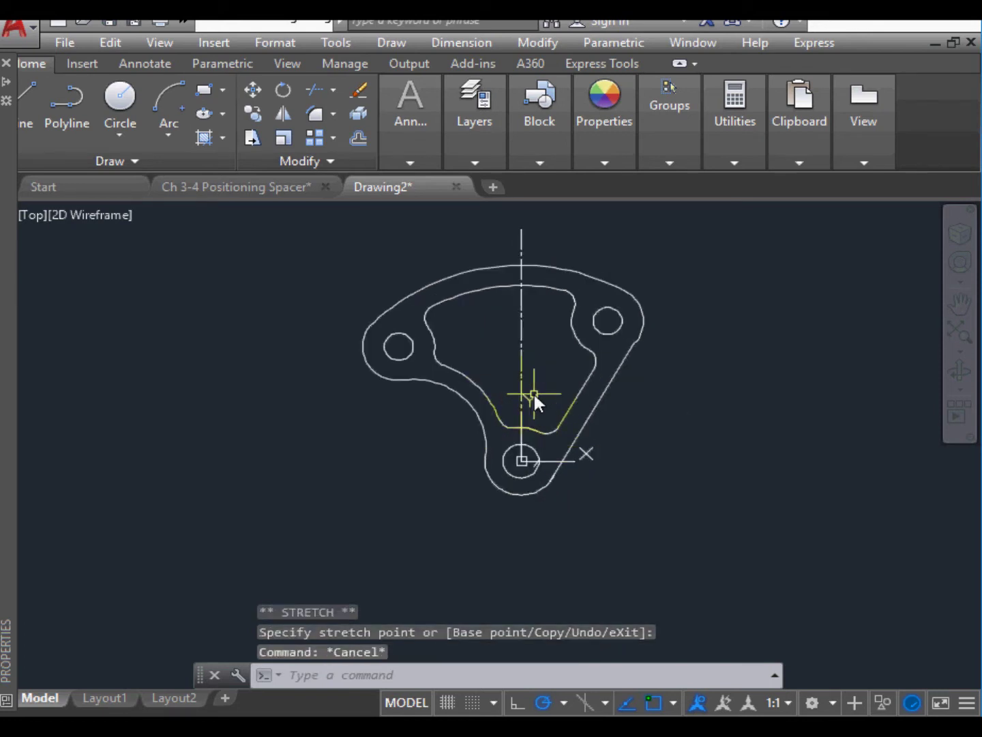
{"action": "type", "text": "rota"}
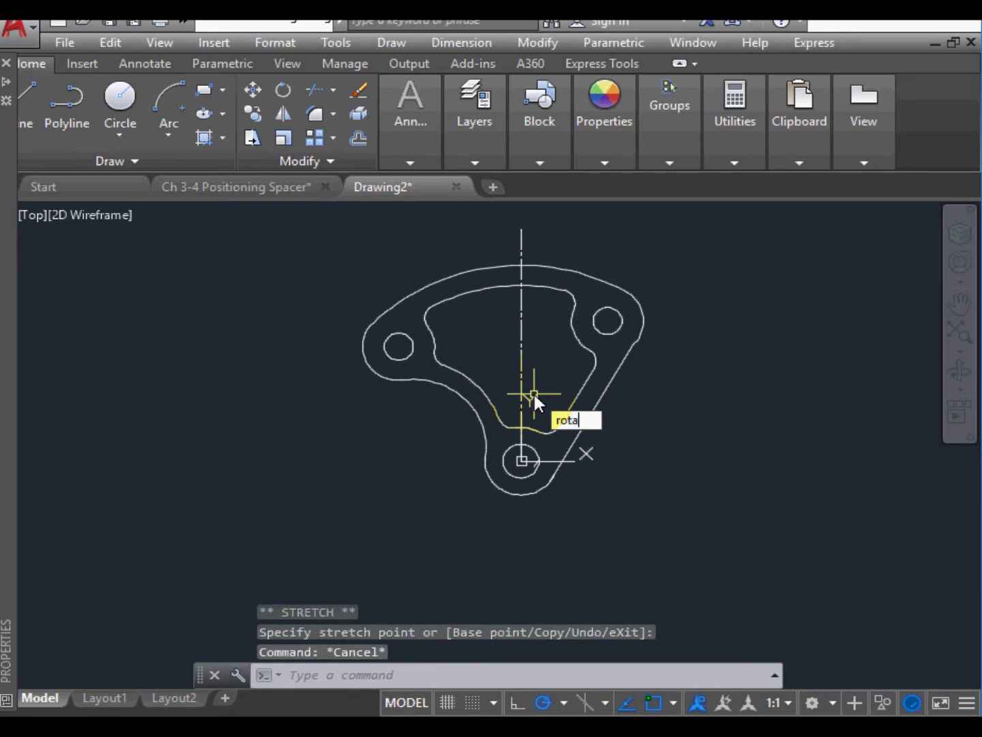
{"action": "type", "text": "te"}
{"action": "key", "text": "Return"}
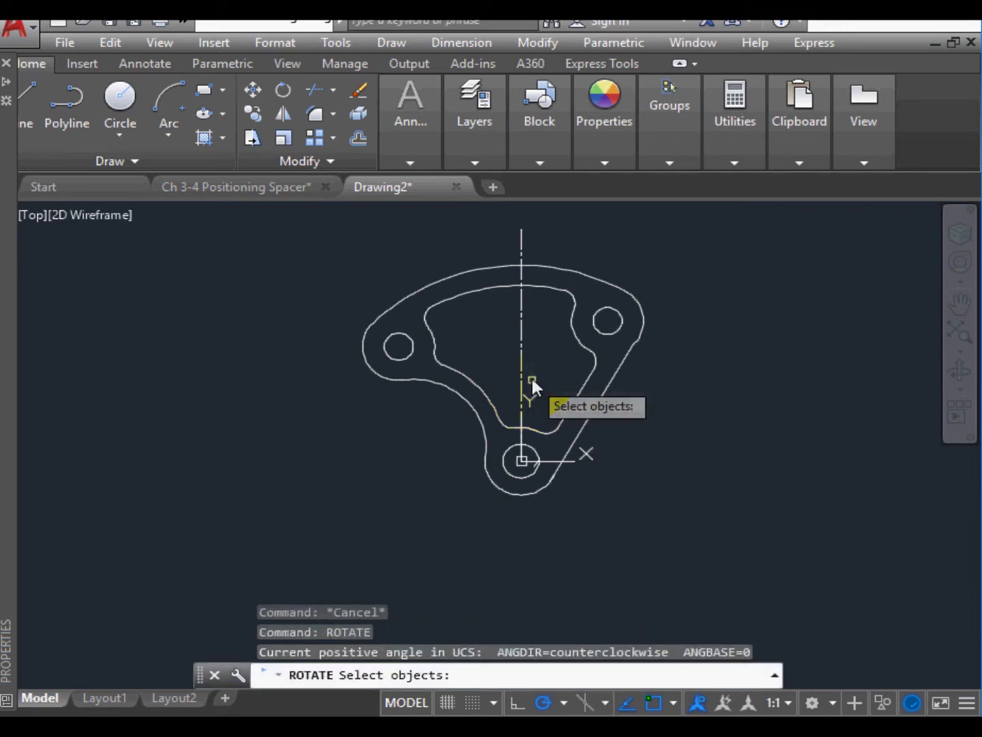
{"action": "left_click", "coordinate": [520, 353]}
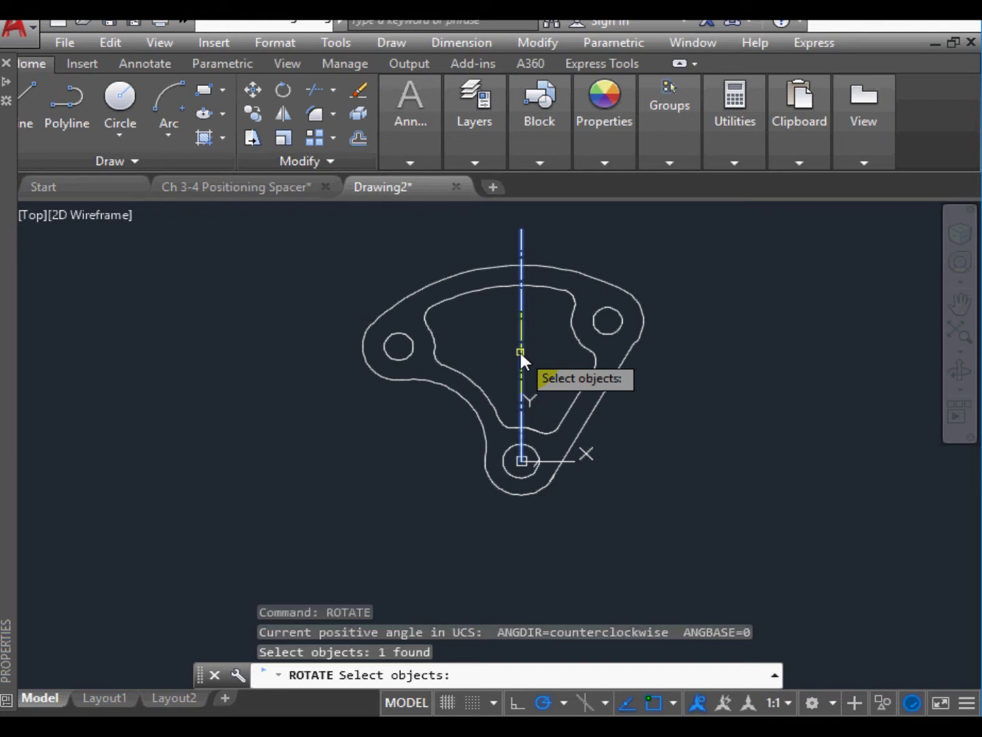
{"action": "key", "text": "Return"}
{"action": "left_click", "coordinate": [521, 461]}
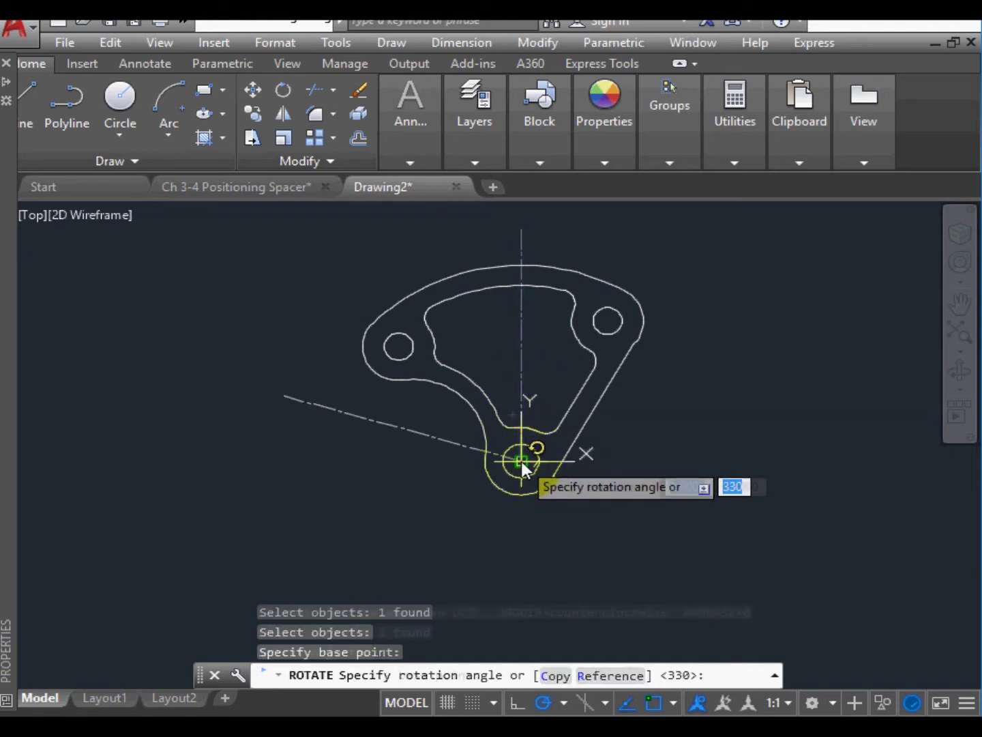
{"action": "left_click", "coordinate": [556, 676]}
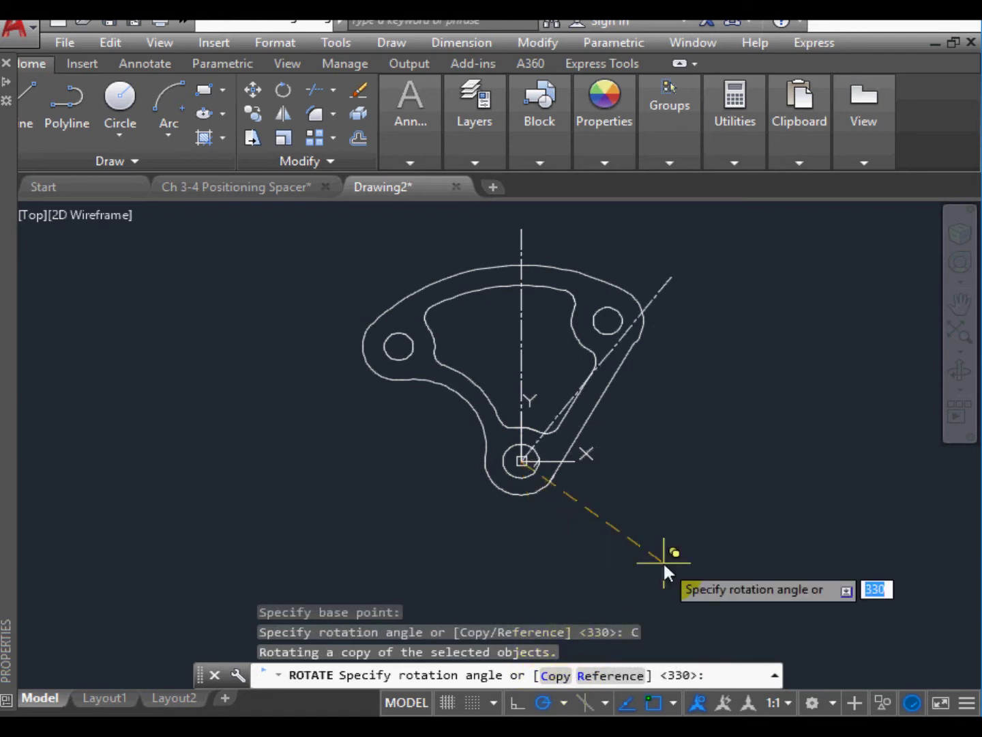
{"action": "type", "text": "-30"}
{"action": "key", "text": "Return"}
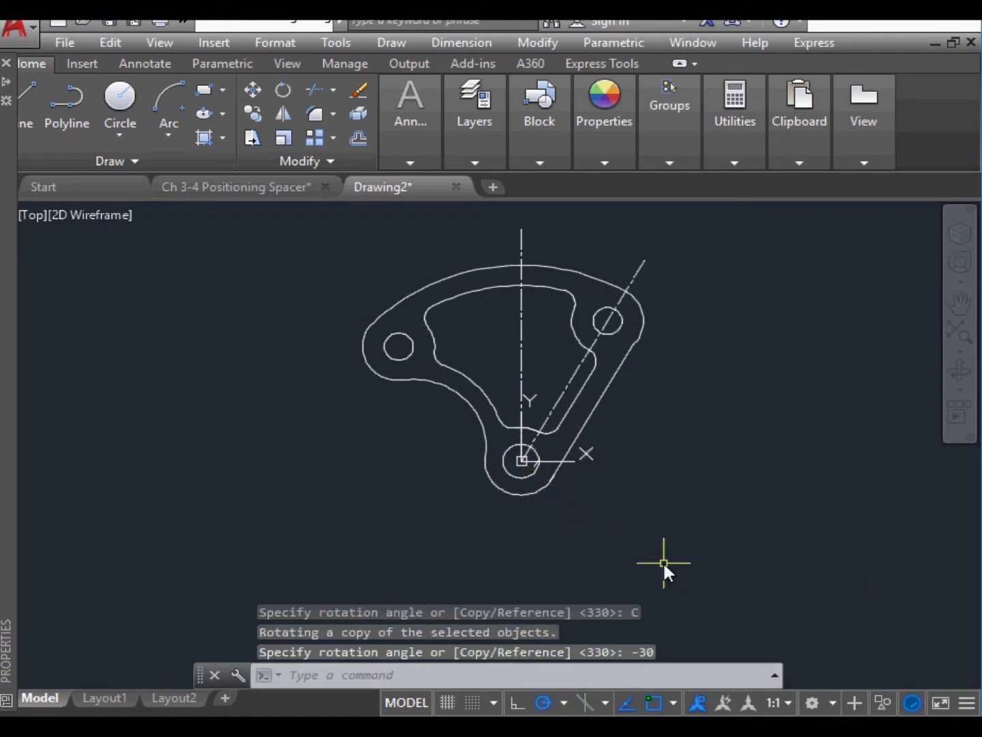
Step: Rotate another copy of the vertical centerline by 45 degrees about the lower hole's center
{"action": "key", "text": "Return"}
{"action": "left_click", "coordinate": [522, 372]}
{"action": "key", "text": "Return"}
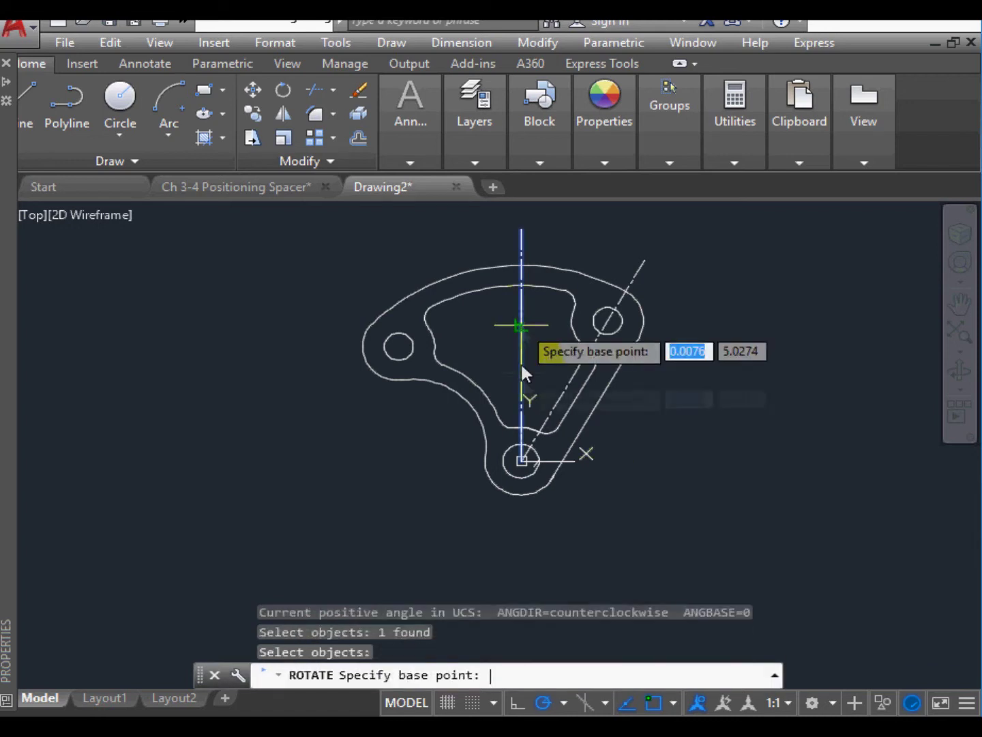
{"action": "left_click", "coordinate": [521, 460]}
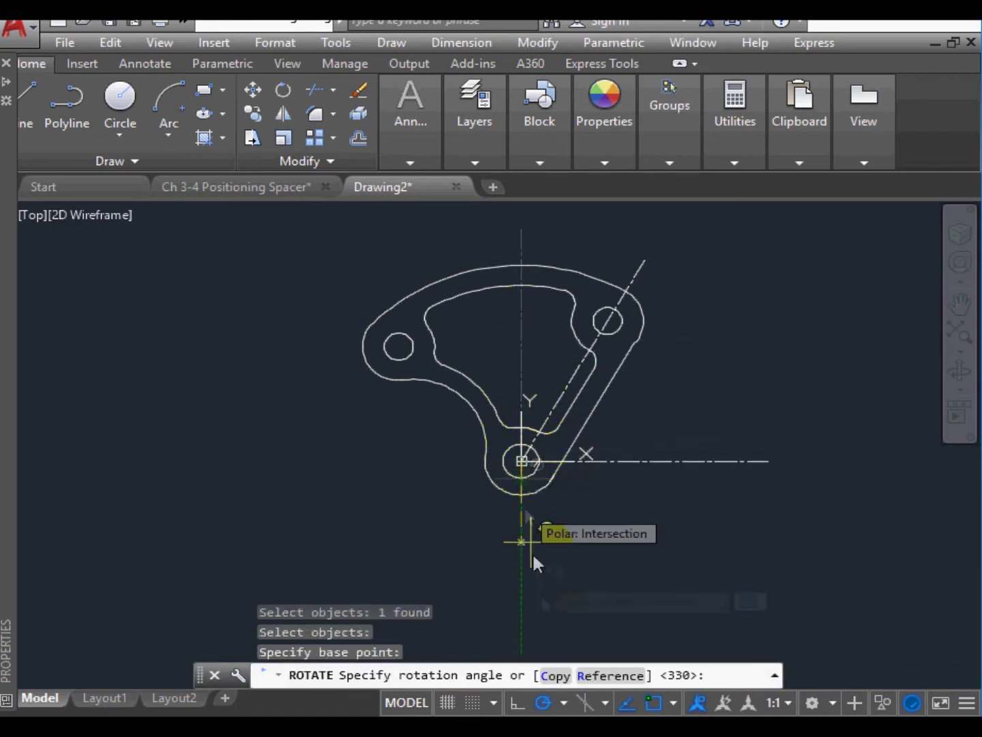
{"action": "left_click", "coordinate": [552, 676]}
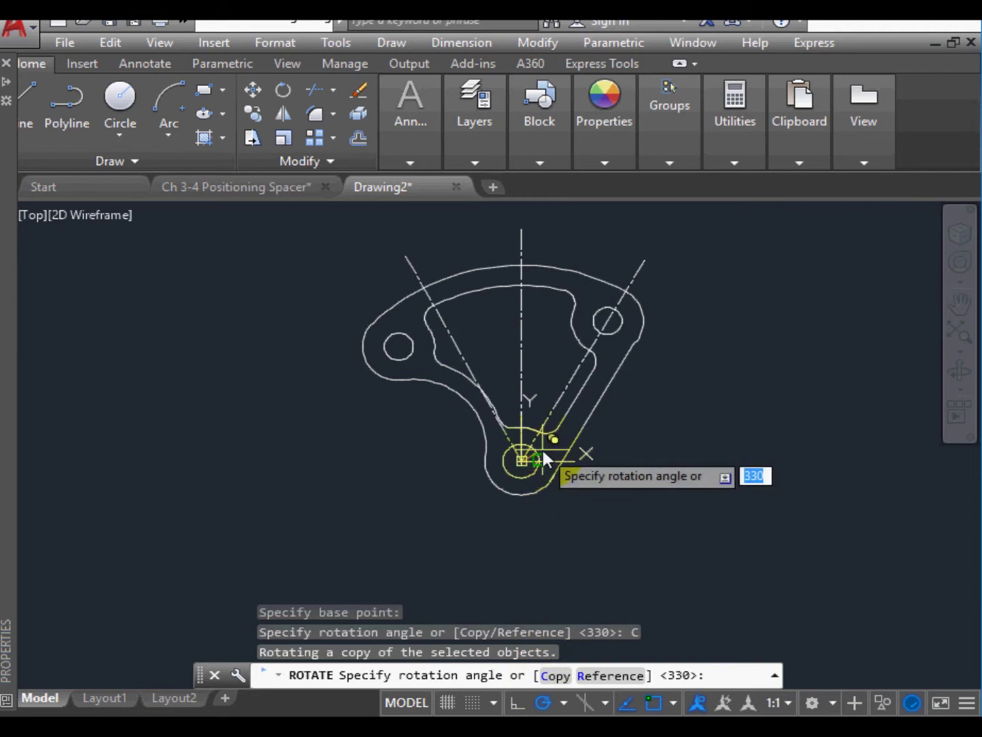
{"action": "type", "text": "4"}
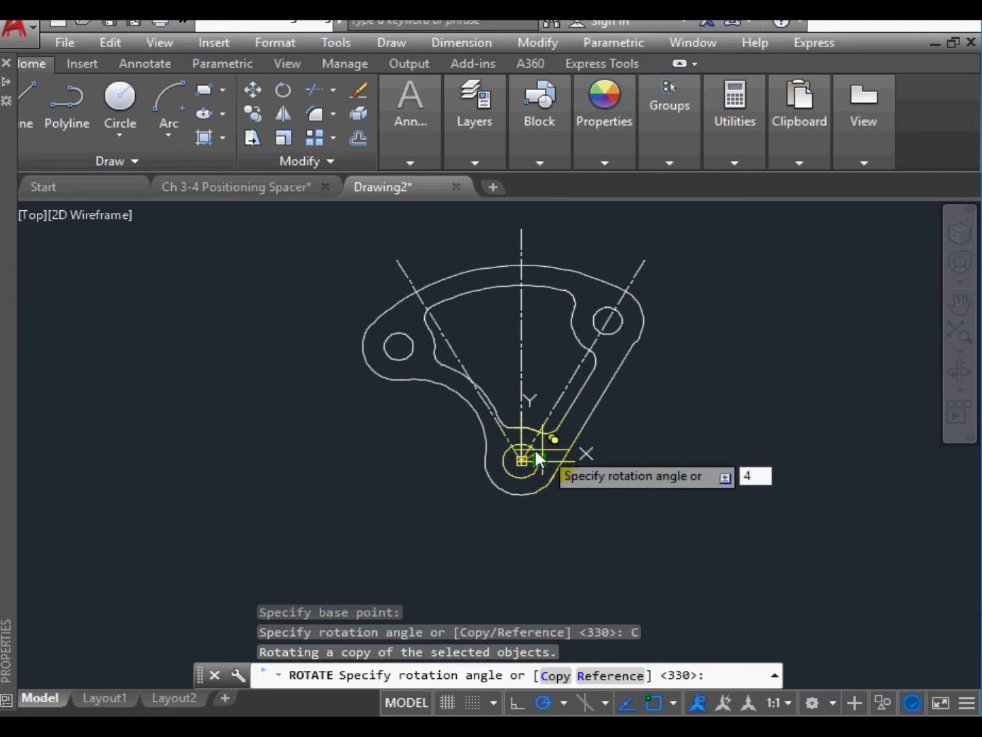
{"action": "type", "text": "5"}
{"action": "key", "text": "Return"}
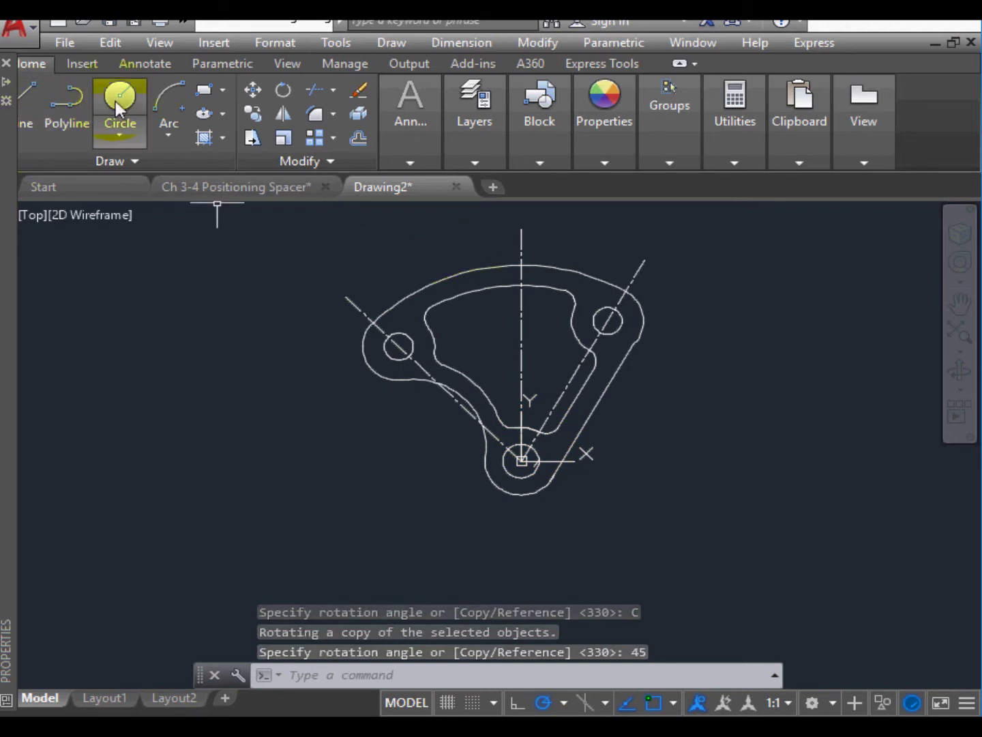
Step: Draw a Center, Start, End arc centered on the lower hole, from the upper-right hole's center to the upper-left hole's center
{"action": "left_click", "coordinate": [178, 104]}
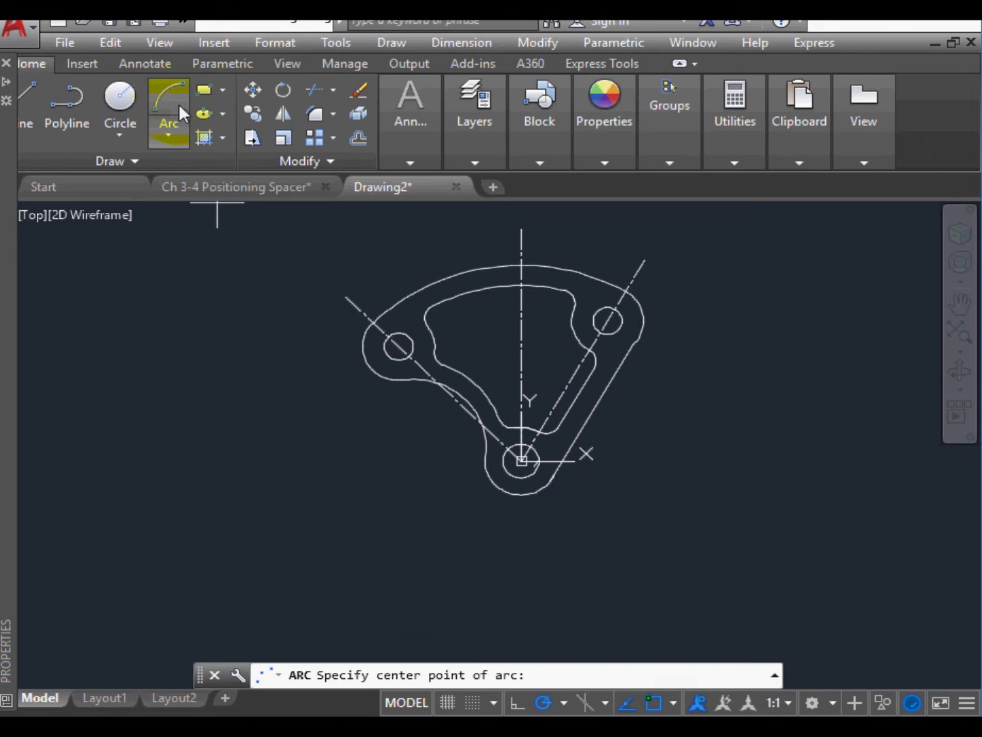
{"action": "left_click", "coordinate": [167, 137]}
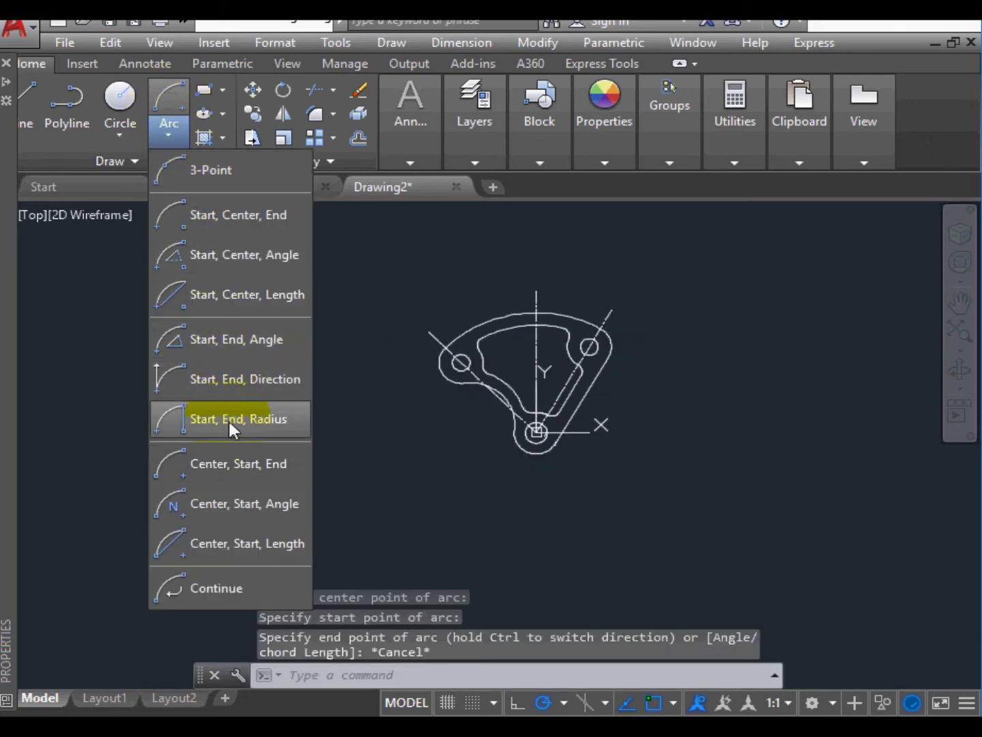
{"action": "left_click", "coordinate": [248, 467]}
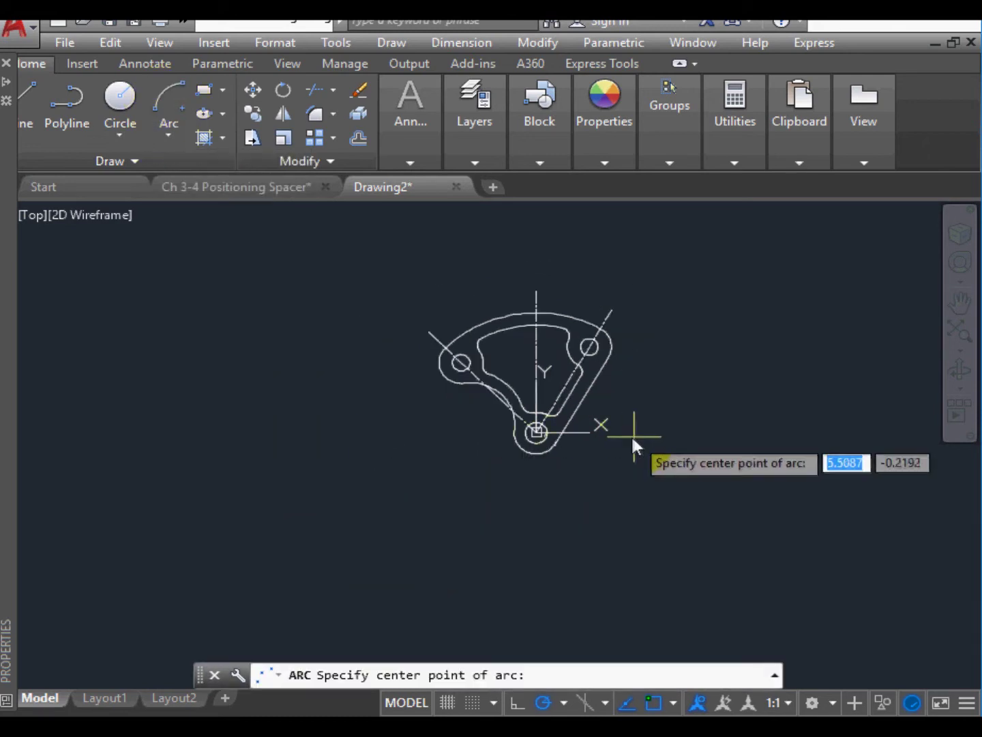
{"action": "scroll", "coordinate": [635, 429], "scroll_direction": "up", "scroll_amount": 4}
{"action": "left_click", "coordinate": [386, 427]}
{"action": "scroll", "coordinate": [392, 440], "scroll_direction": "down", "scroll_amount": 2}
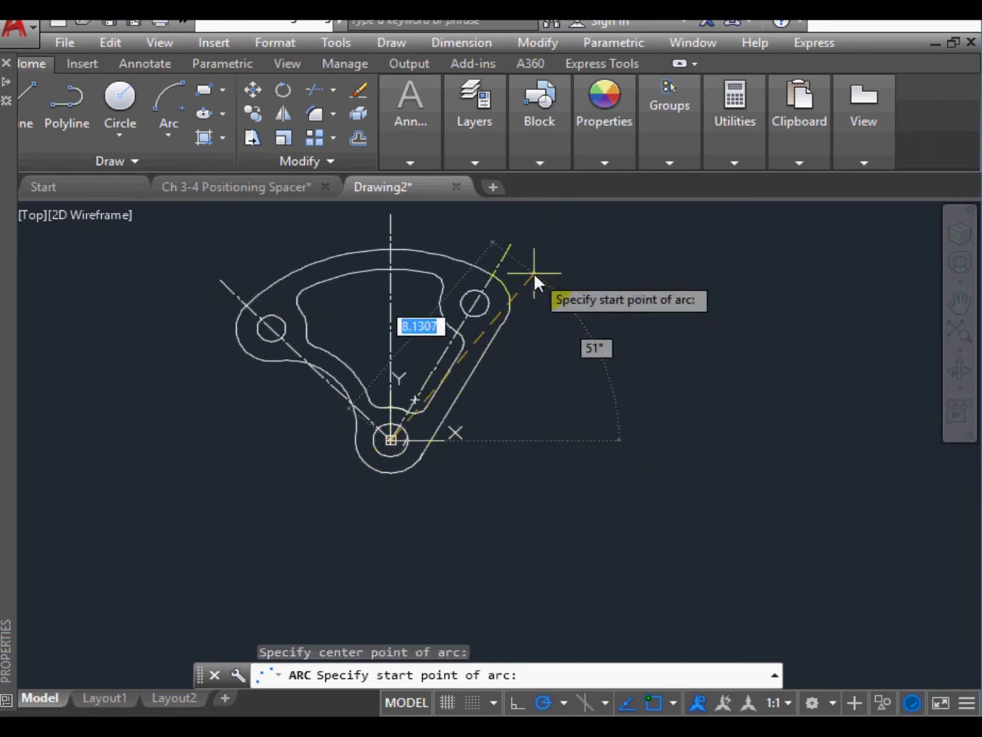
{"action": "scroll", "coordinate": [534, 275], "scroll_direction": "up", "scroll_amount": 2}
{"action": "left_click", "coordinate": [437, 323]}
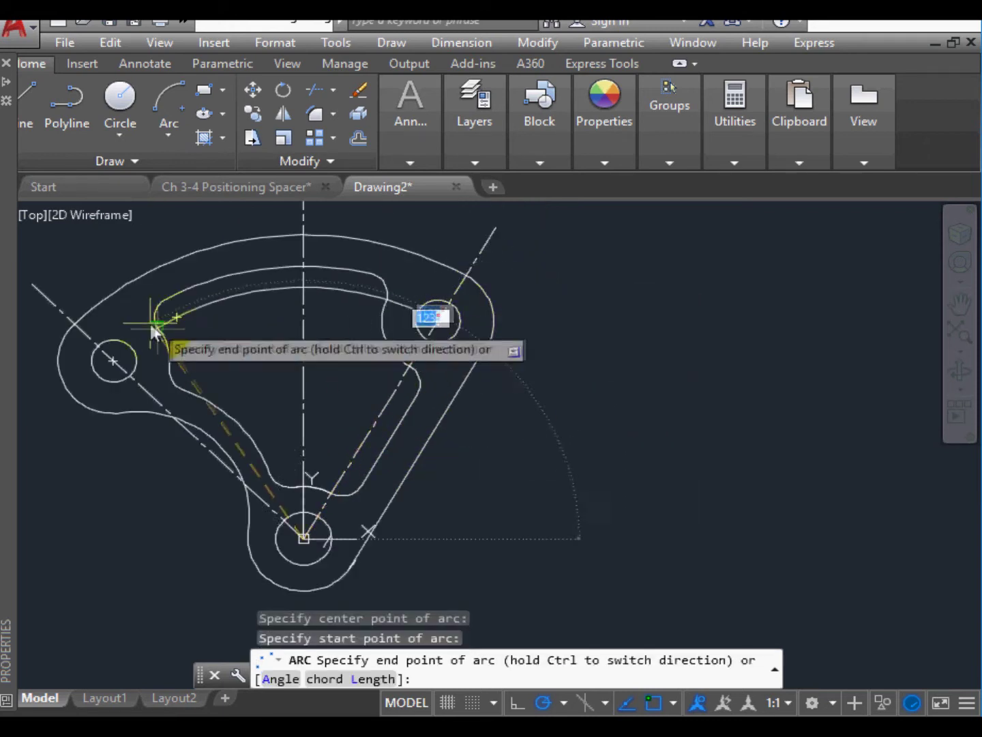
{"action": "left_click", "coordinate": [114, 359]}
Step: Change the linetype of the new arc through the two upper holes to CENTER2
{"action": "left_click", "coordinate": [277, 287]}
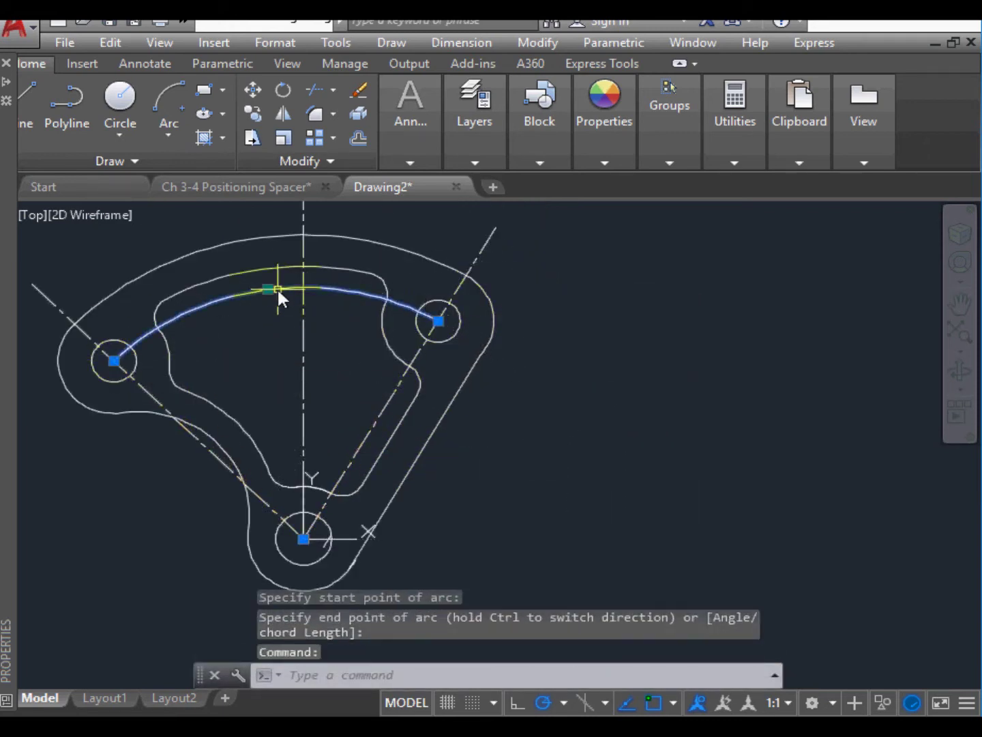
{"action": "right_click", "coordinate": [278, 290]}
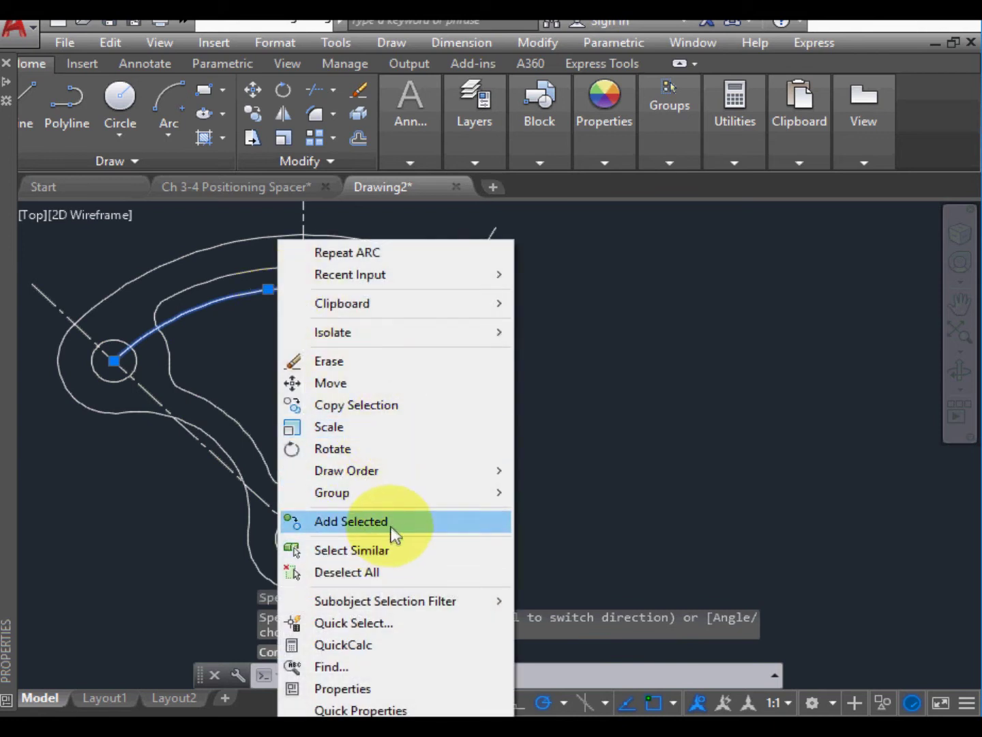
{"action": "left_click", "coordinate": [377, 683]}
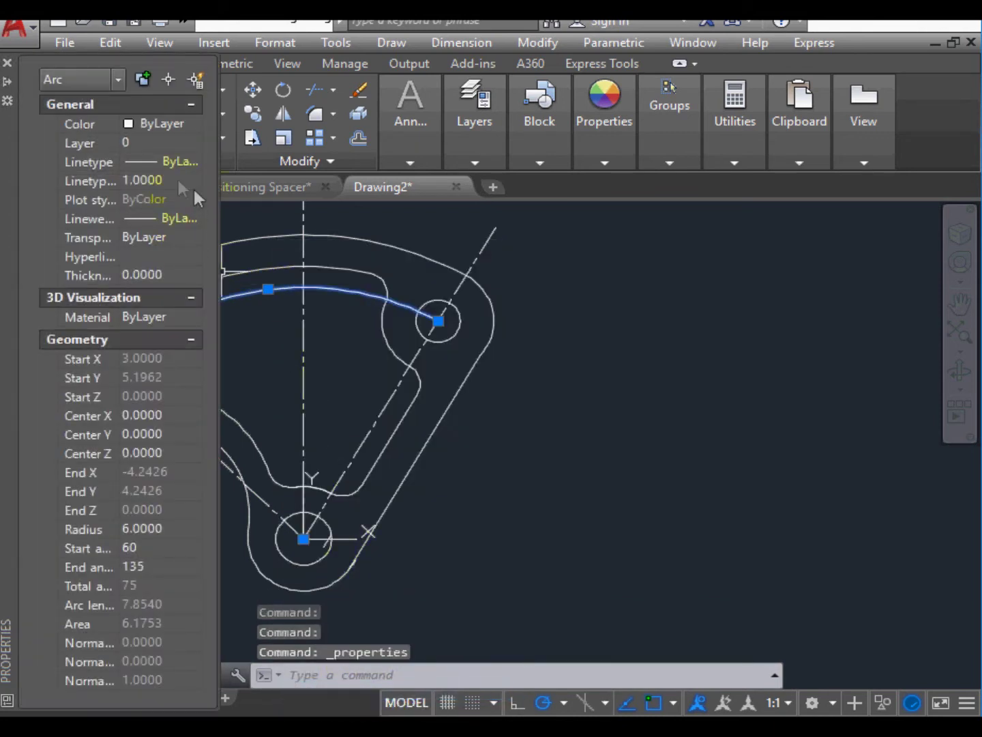
{"action": "left_click", "coordinate": [167, 165]}
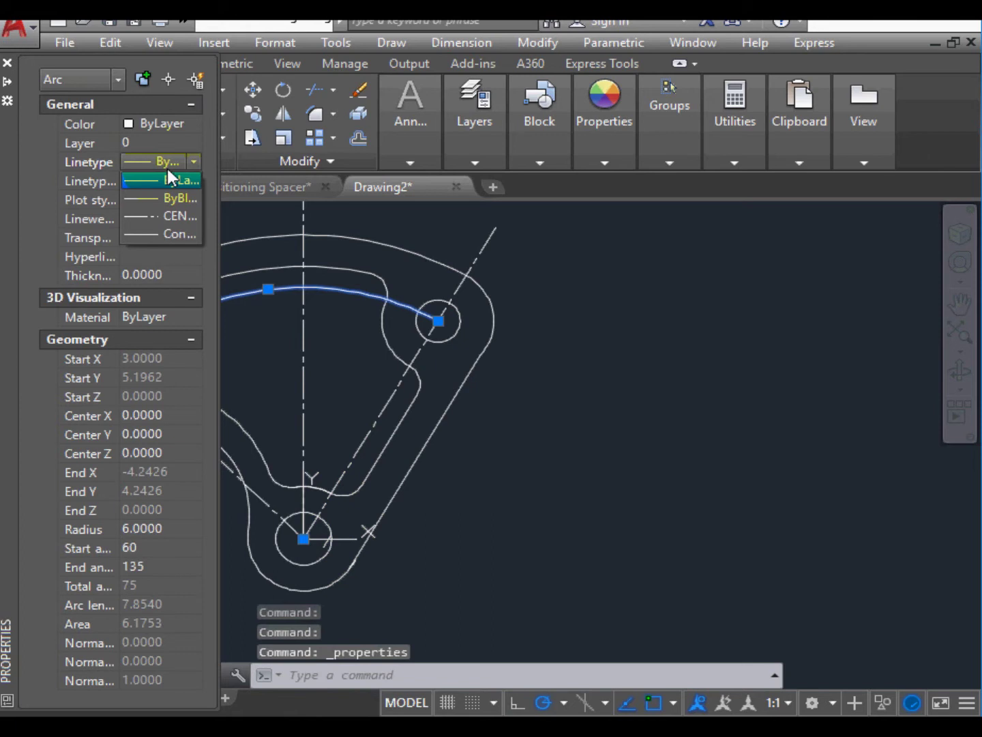
{"action": "left_click", "coordinate": [164, 213]}
{"action": "scroll", "coordinate": [333, 331], "scroll_direction": "down", "scroll_amount": 4}
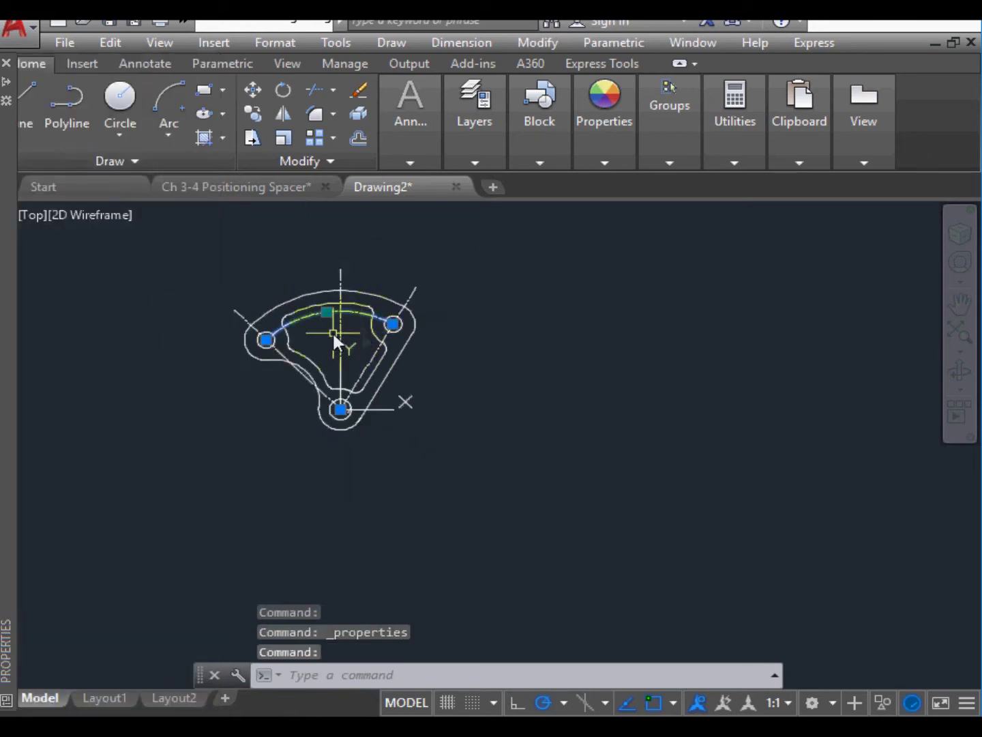
{"action": "scroll", "coordinate": [513, 340], "scroll_direction": "up", "scroll_amount": 4}
{"action": "key", "text": "Escape"}
Step: Add a jogged radius dimension to the center arc, with its center override at the lower hole's center and the text inside the part
{"action": "left_click", "coordinate": [503, 287]}
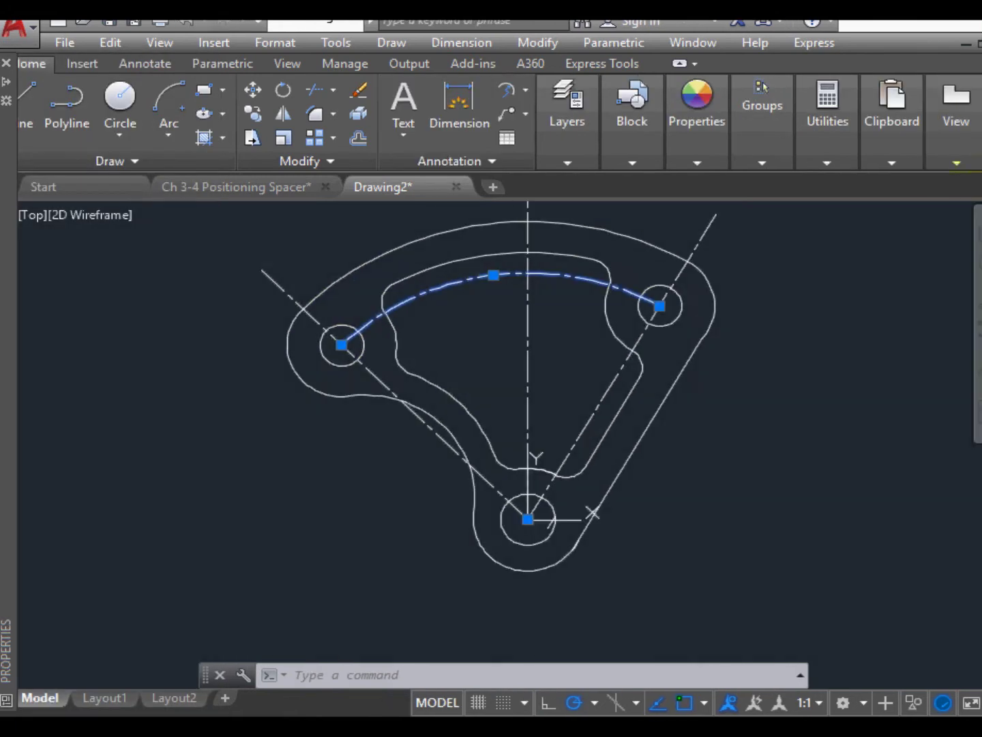
{"action": "left_click", "coordinate": [536, 118]}
{"action": "left_click", "coordinate": [528, 88]}
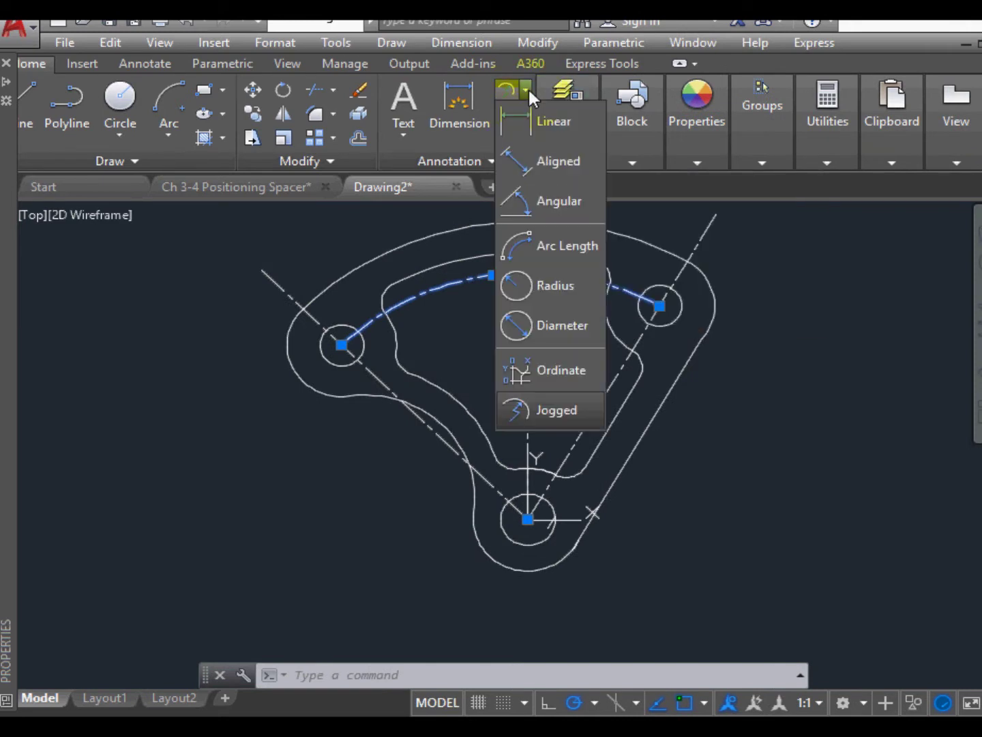
{"action": "left_click", "coordinate": [544, 408]}
{"action": "left_click", "coordinate": [574, 274]}
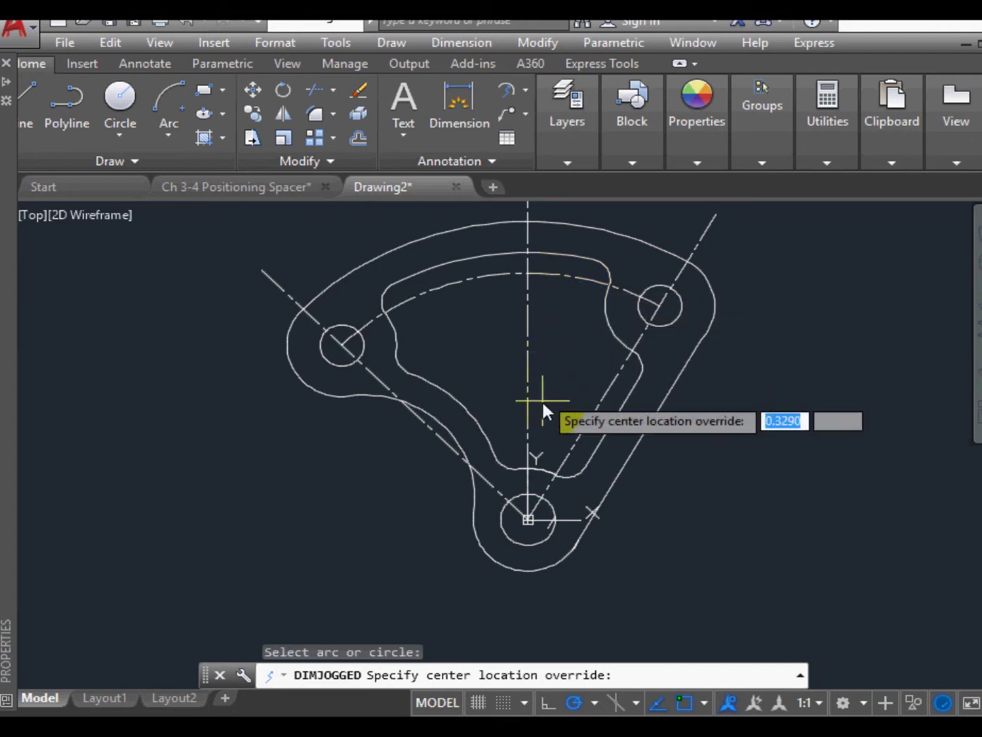
{"action": "left_click", "coordinate": [528, 519]}
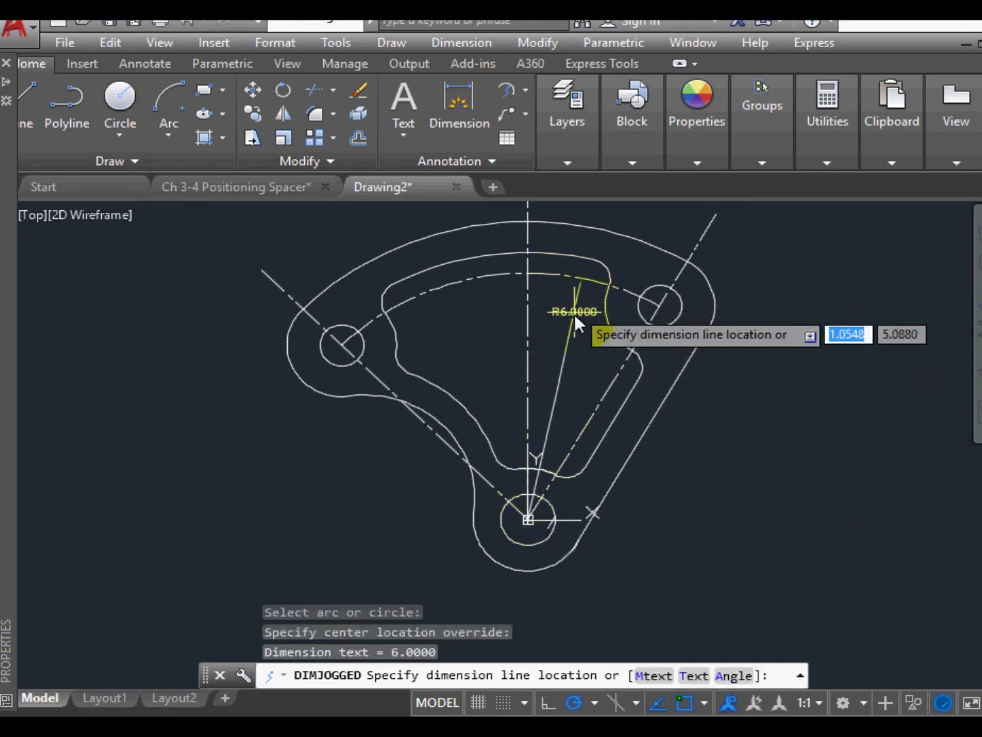
{"action": "left_click", "coordinate": [572, 352]}
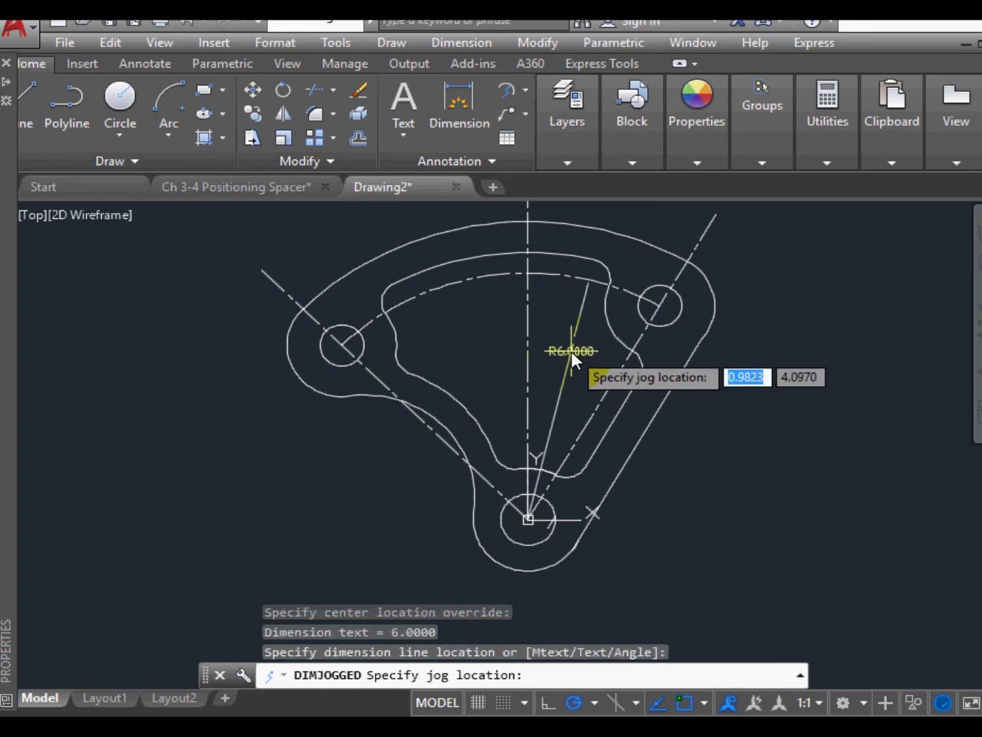
{"action": "left_click", "coordinate": [582, 364]}
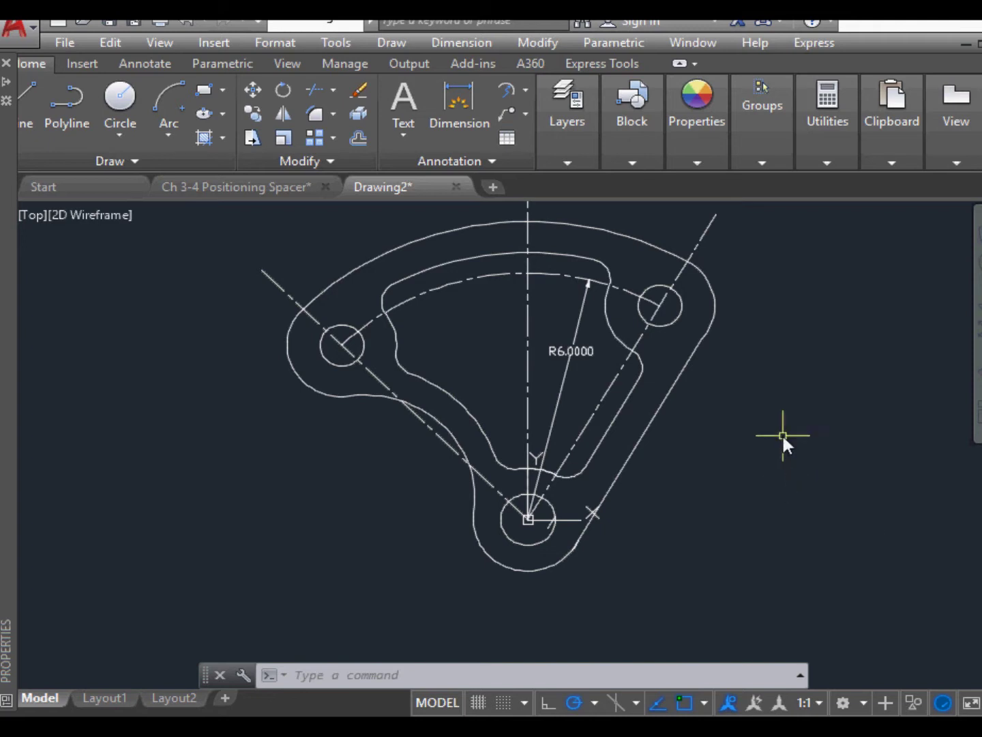
Step: Add an angular dimension between the right slanted centerline and the vertical centerline, placed above the outer arc
{"action": "scroll", "coordinate": [783, 423], "scroll_direction": "down", "scroll_amount": 2}
{"action": "scroll", "coordinate": [807, 374], "scroll_direction": "up", "scroll_amount": 2}
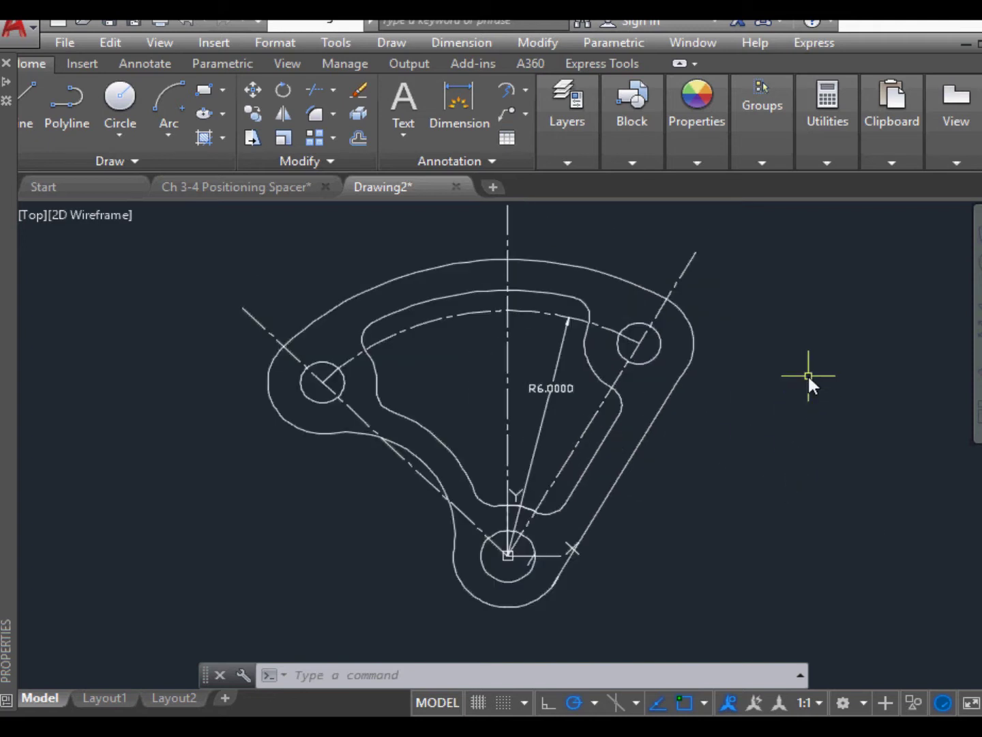
{"action": "left_click", "coordinate": [525, 85]}
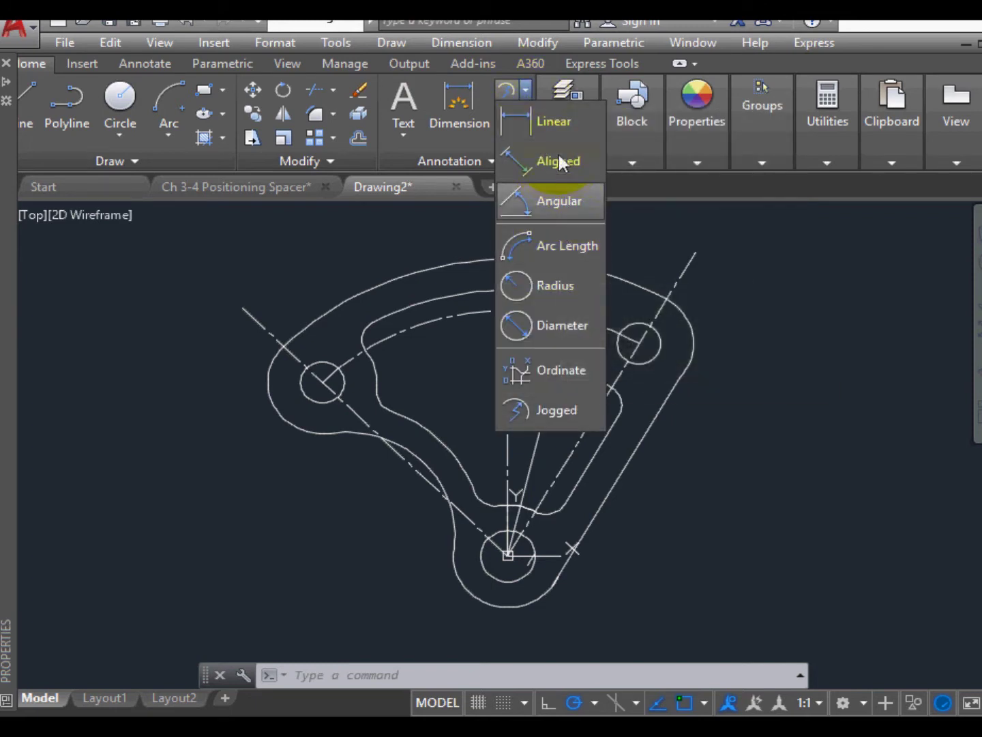
{"action": "left_click", "coordinate": [528, 203]}
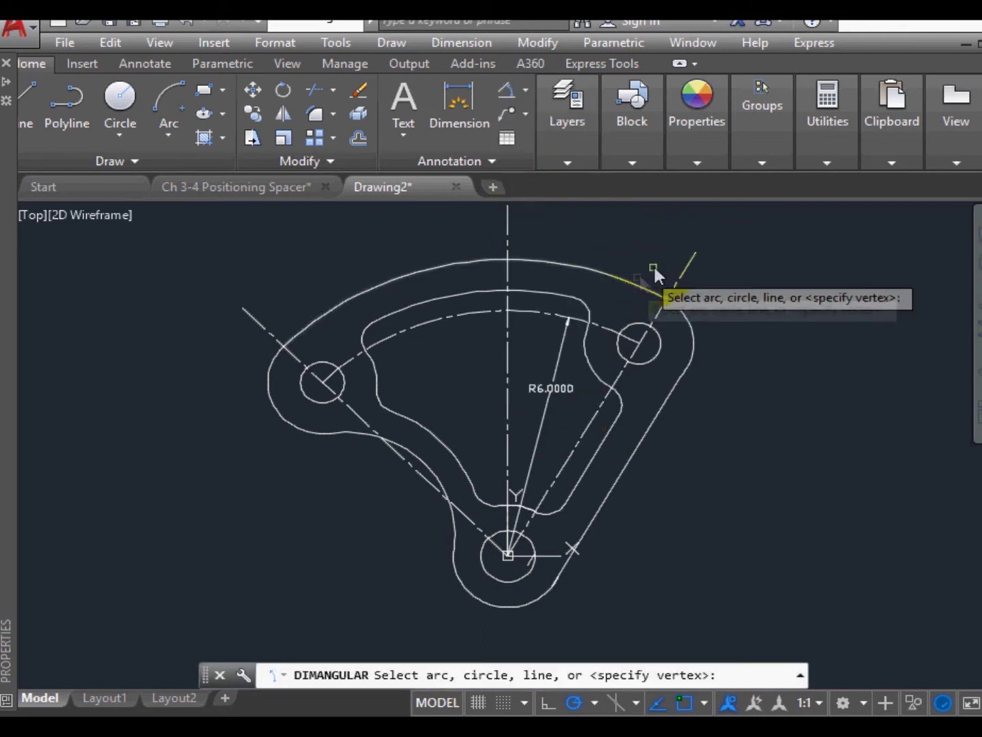
{"action": "left_click", "coordinate": [684, 269]}
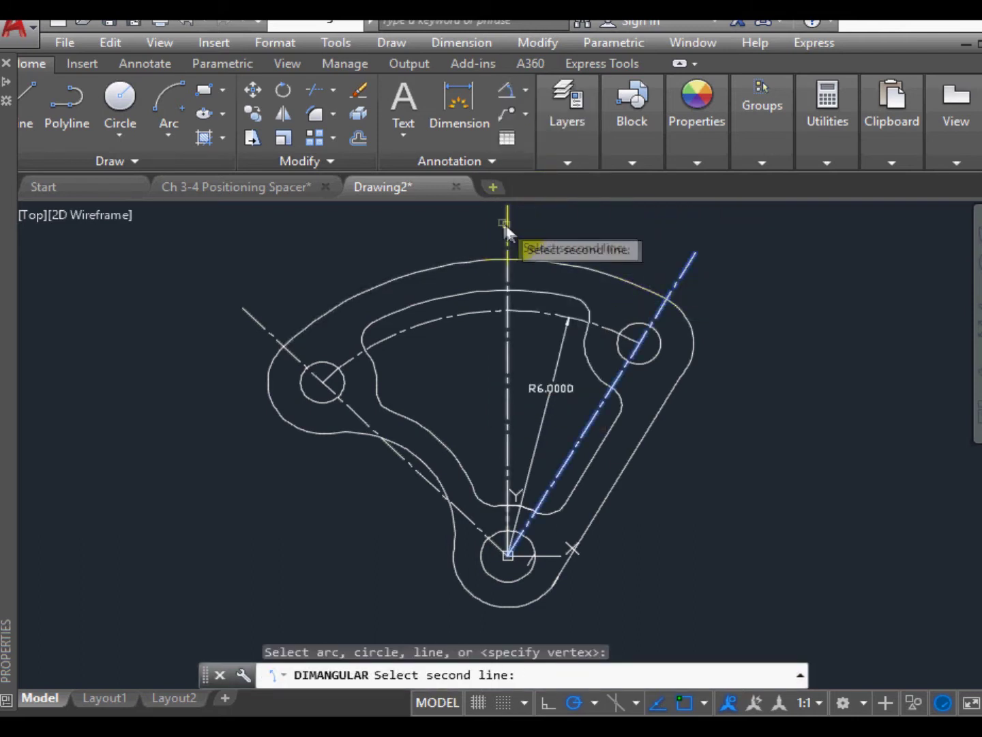
{"action": "left_click", "coordinate": [509, 227]}
{"action": "left_click", "coordinate": [575, 233]}
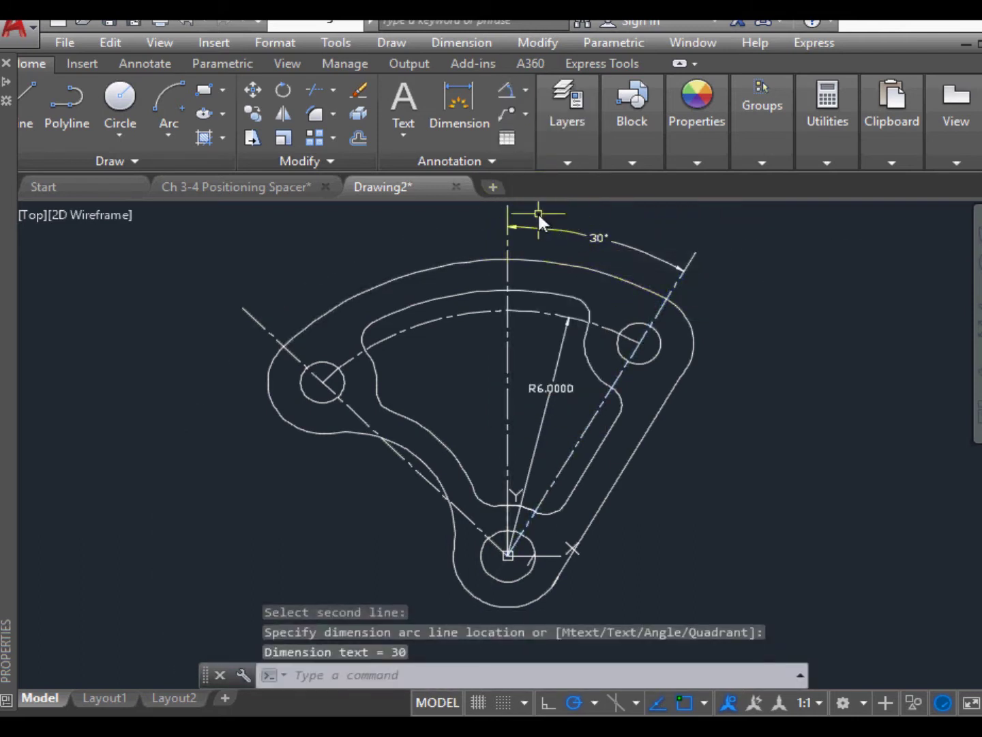
Step: Add an angular dimension between the vertical and left slanted centerlines, lined up with the neighbouring angular dimension
{"action": "left_click", "coordinate": [511, 95]}
{"action": "left_click", "coordinate": [506, 247]}
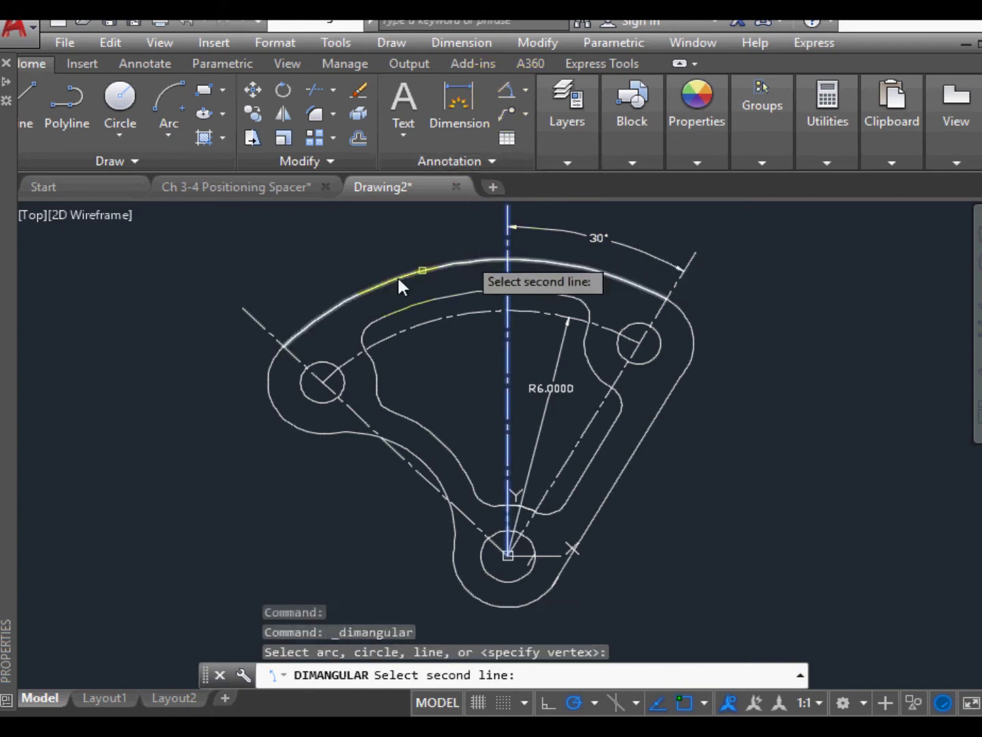
{"action": "left_click", "coordinate": [266, 330]}
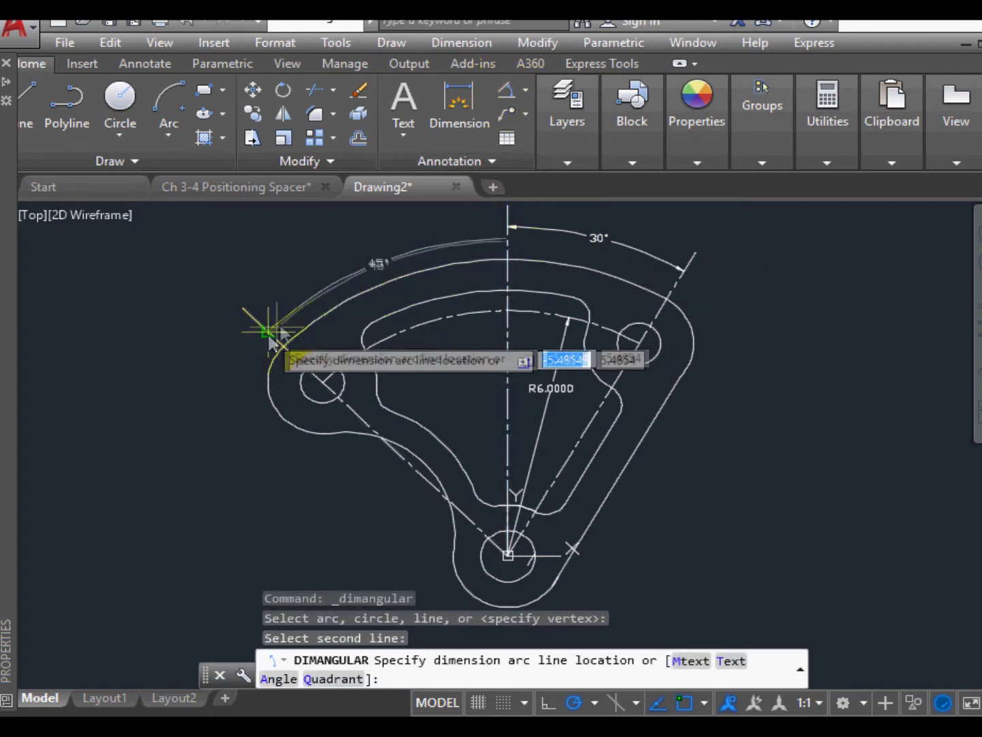
{"action": "left_click", "coordinate": [505, 227]}
Step: Stretch the lower end of the vertical centerline straight down past the outline around the lower hole
{"action": "scroll", "coordinate": [469, 273], "scroll_direction": "down", "scroll_amount": 2}
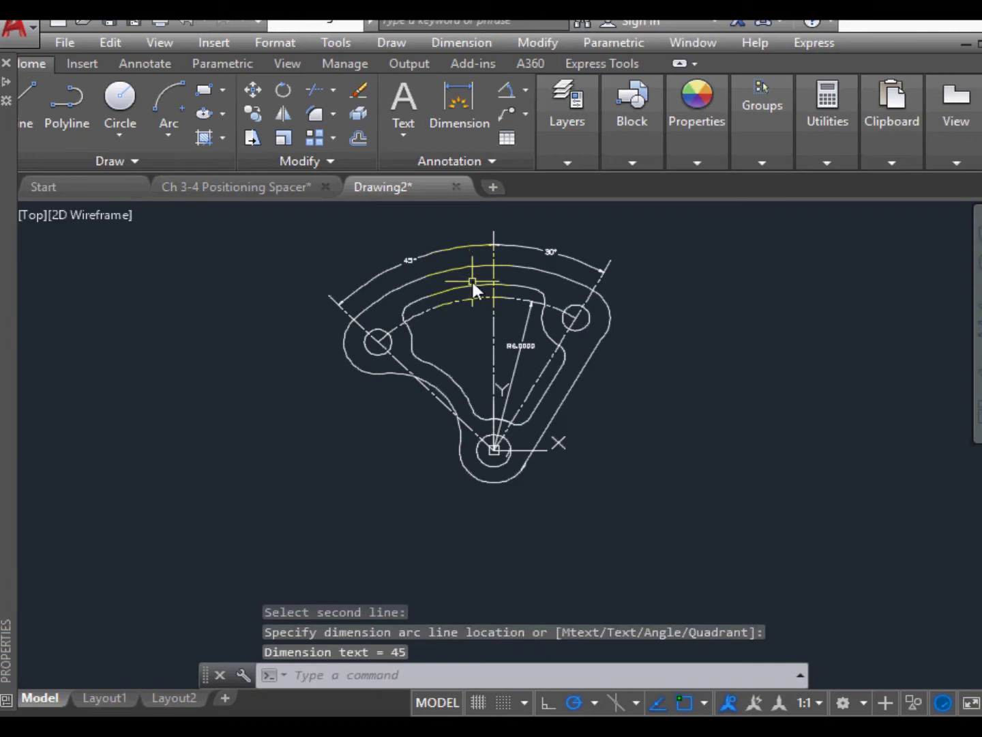
{"action": "scroll", "coordinate": [465, 300], "scroll_direction": "up", "scroll_amount": 2}
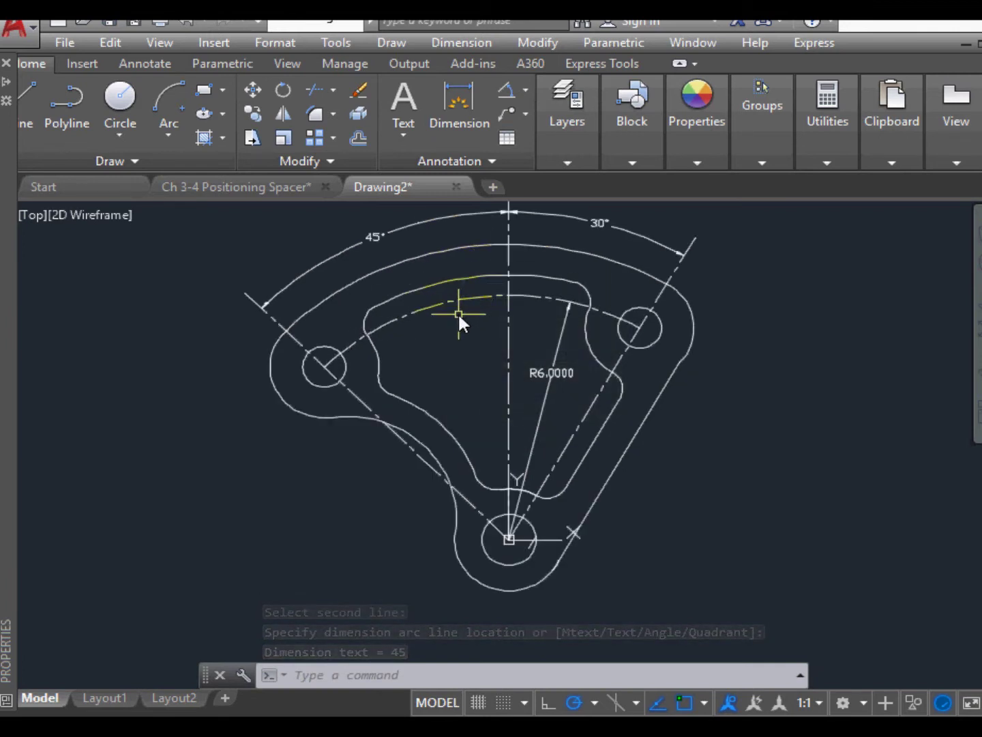
{"action": "scroll", "coordinate": [457, 311], "scroll_direction": "up", "scroll_amount": 2}
{"action": "scroll", "coordinate": [458, 311], "scroll_direction": "down", "scroll_amount": 2}
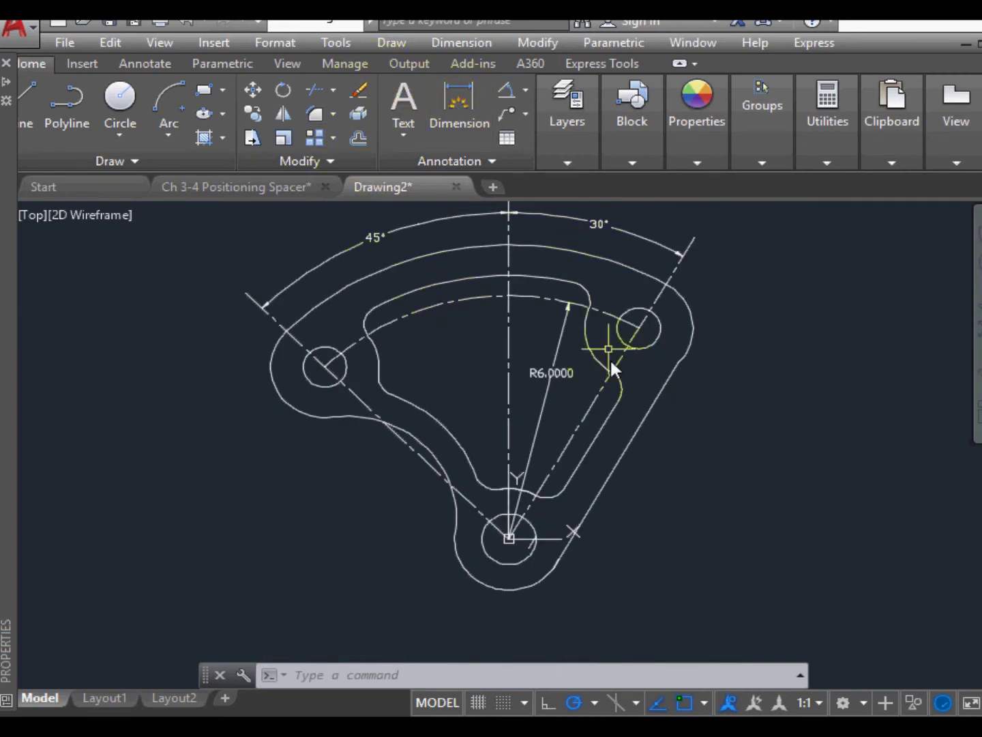
{"action": "mouse_move", "coordinate": [639, 427]}
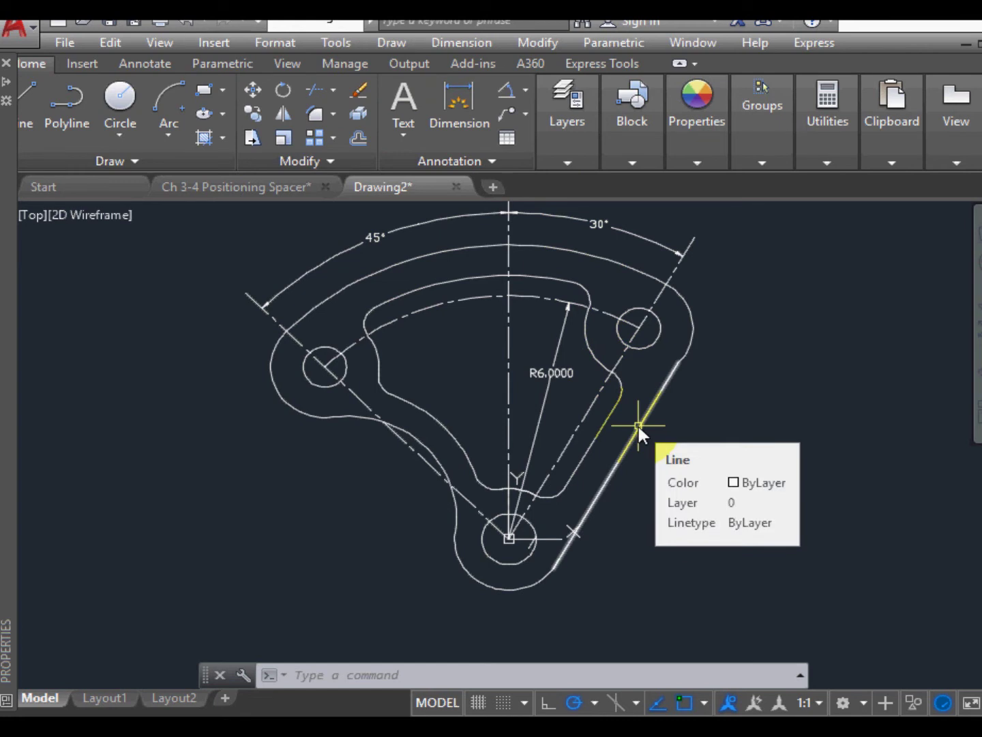
{"action": "left_click", "coordinate": [506, 389]}
{"action": "left_click", "coordinate": [508, 538]}
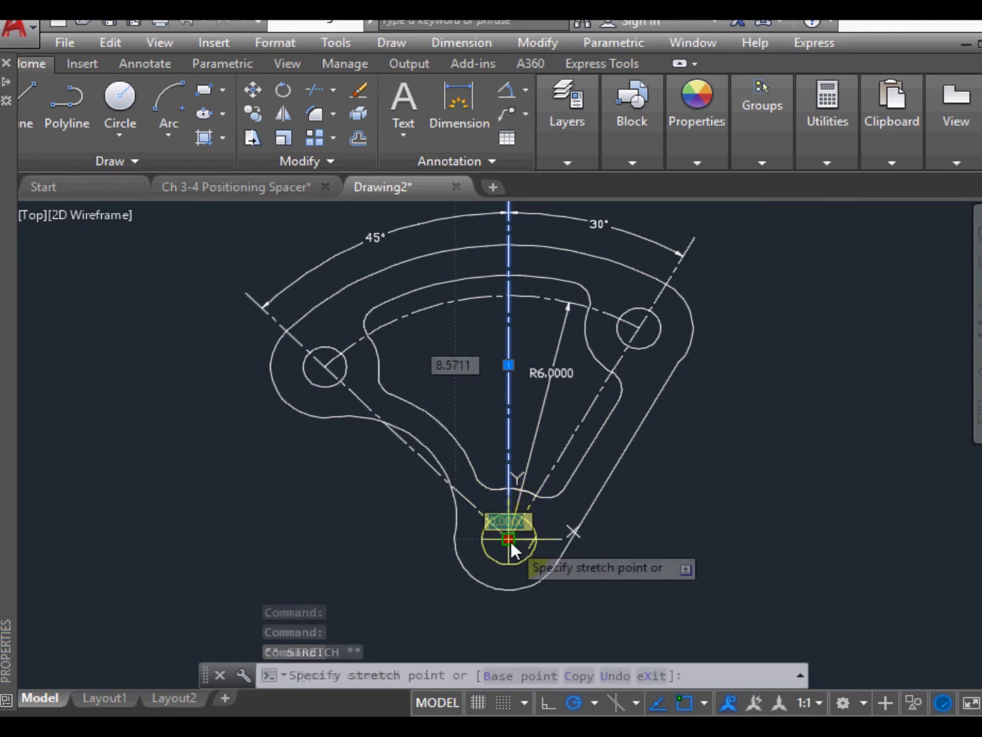
{"action": "left_click", "coordinate": [508, 613]}
{"action": "key", "text": "Escape"}
{"action": "key", "text": "Escape"}
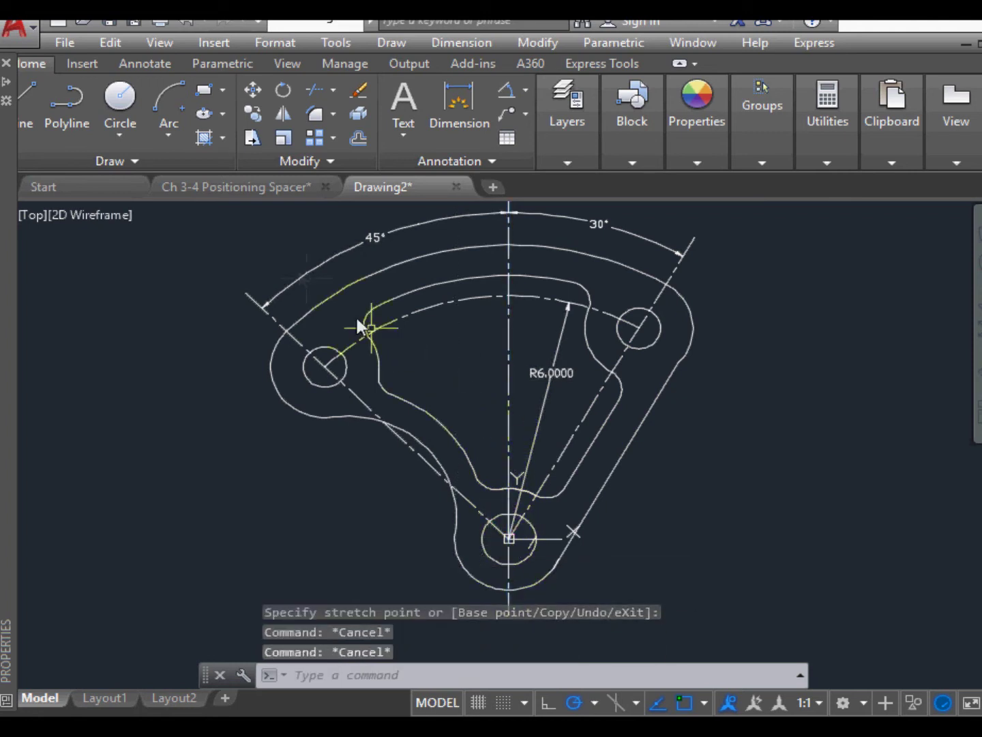
Step: Draw a horizontal line from the lower hole's center to the right, ending past the part's outline
{"action": "left_click", "coordinate": [26, 92]}
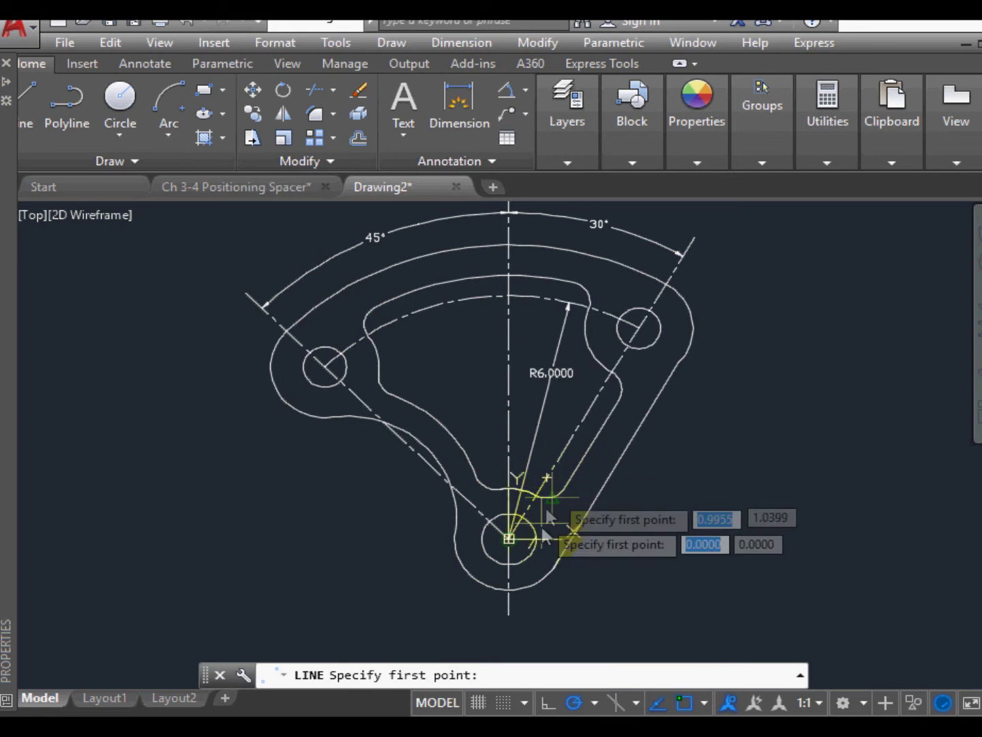
{"action": "left_click", "coordinate": [508, 539]}
{"action": "left_click", "coordinate": [613, 539]}
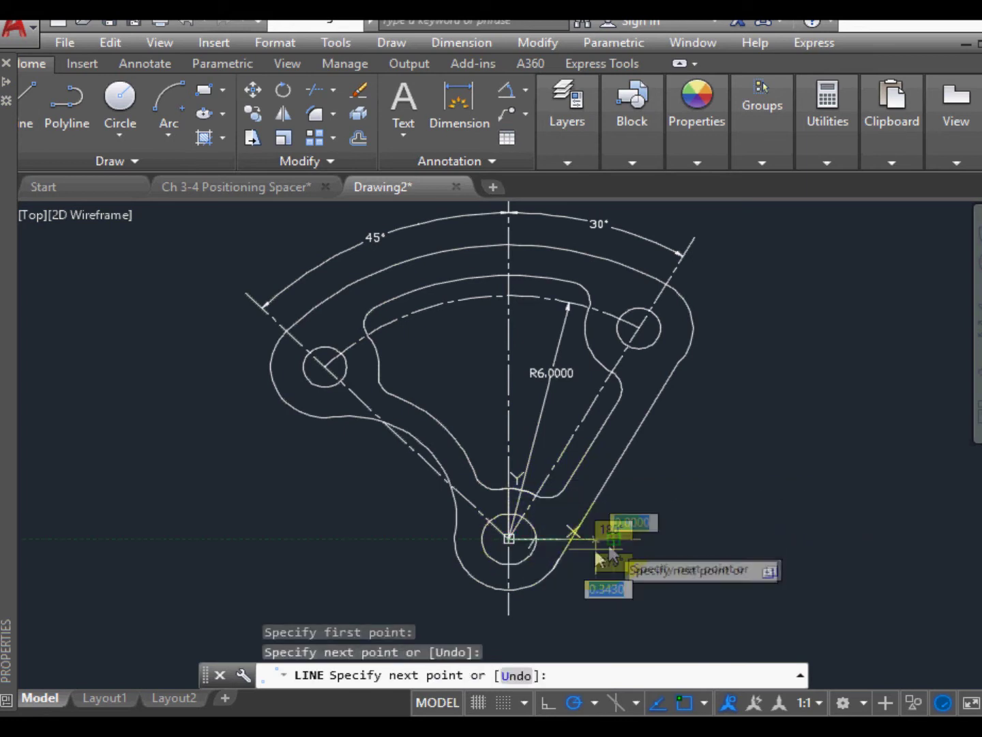
{"action": "key", "text": "Escape"}
Step: Move the UCS origin horizontally from the lower hole's center to just left of the part's outline
{"action": "left_click", "coordinate": [562, 539]}
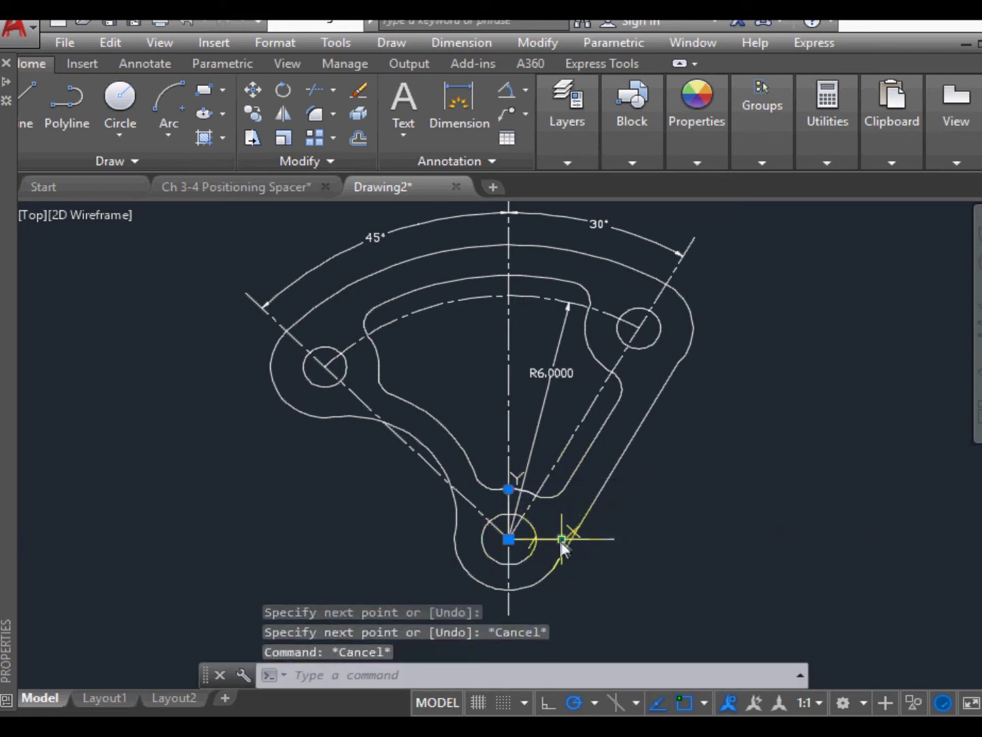
{"action": "left_click", "coordinate": [507, 538]}
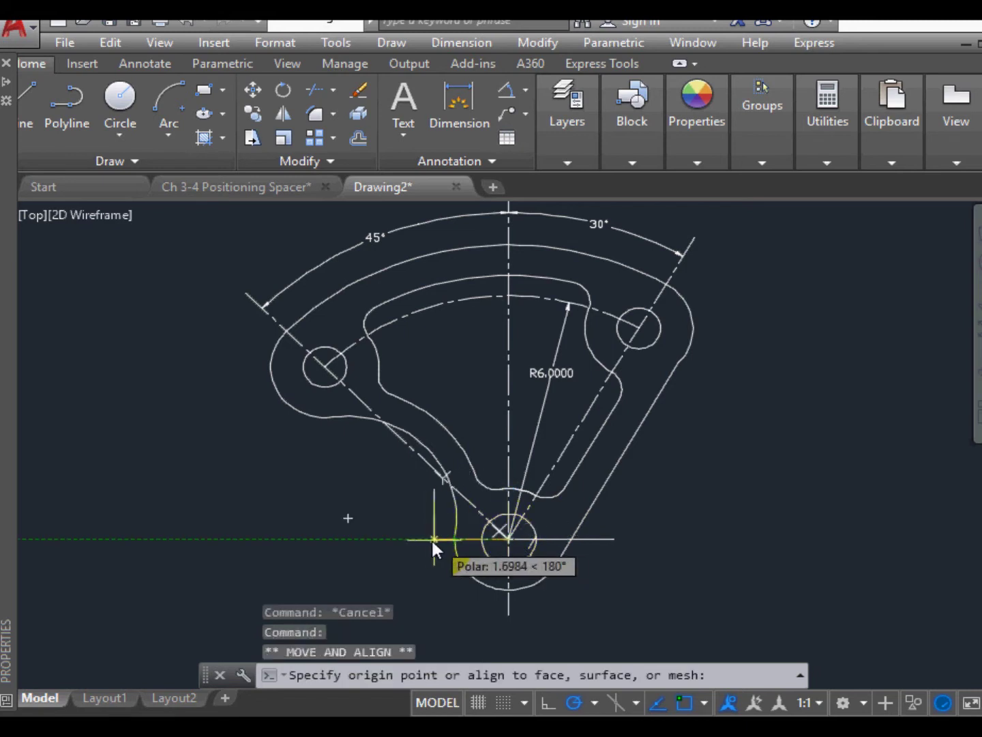
{"action": "left_click", "coordinate": [427, 540]}
{"action": "key", "text": "Escape"}
{"action": "key", "text": "Escape"}
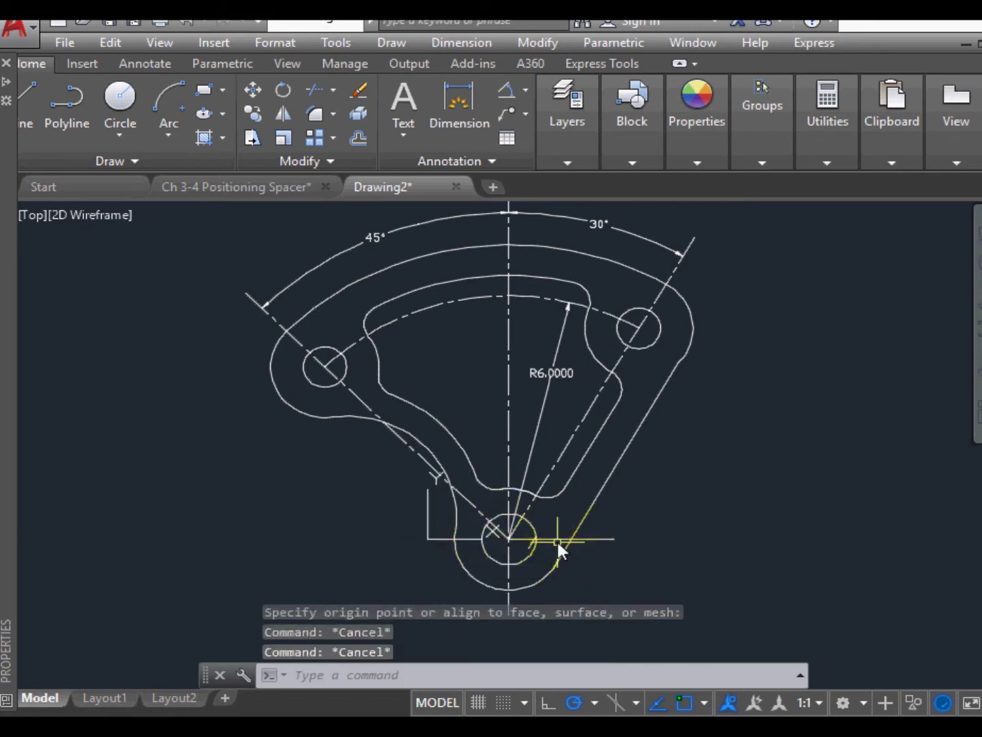
{"action": "left_click", "coordinate": [557, 541]}
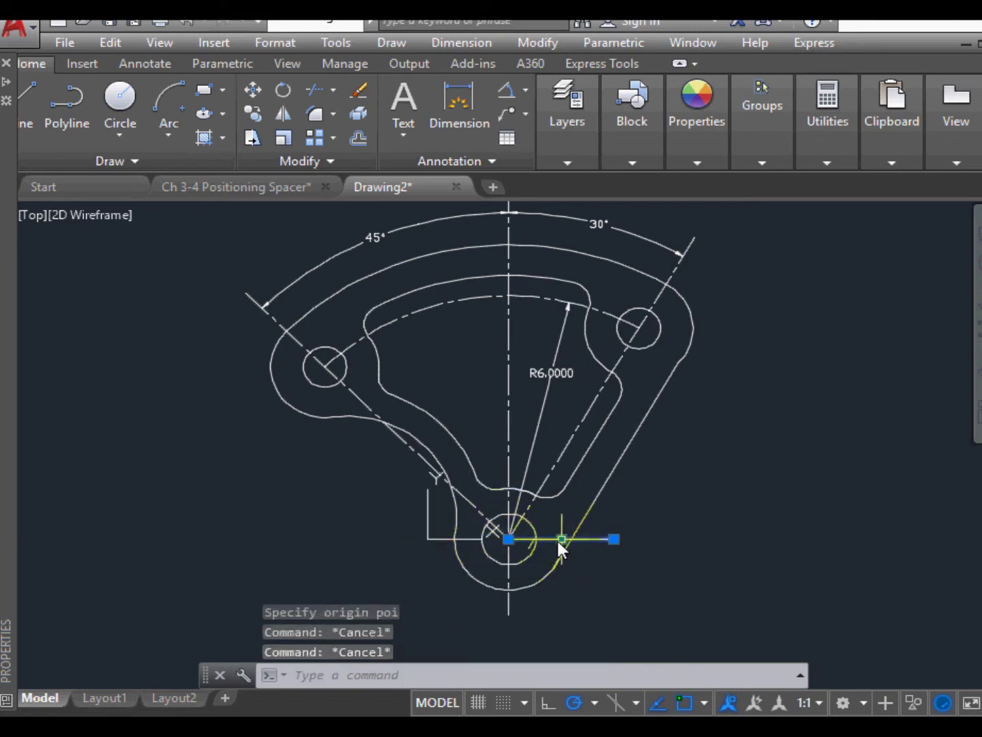
{"action": "left_click", "coordinate": [508, 538]}
{"action": "key", "text": "Escape"}
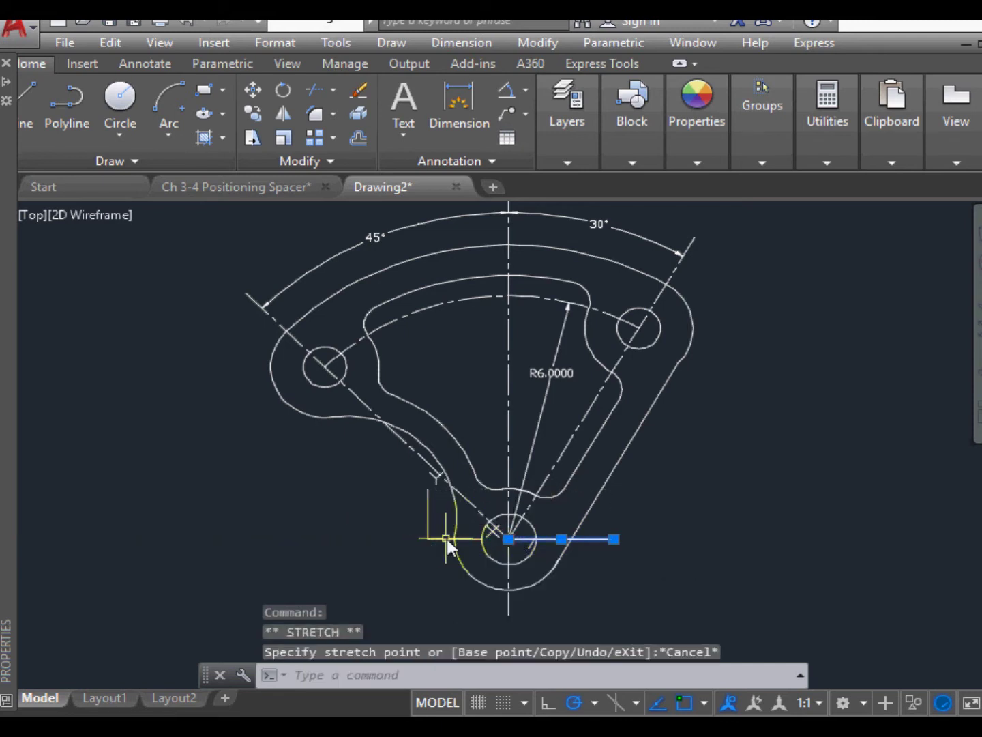
{"action": "key", "text": "Escape"}
Step: Undo the last grip edit and the UCS origin move
{"action": "key", "text": "ctrl+z"}
{"action": "key", "text": "ctrl+z"}
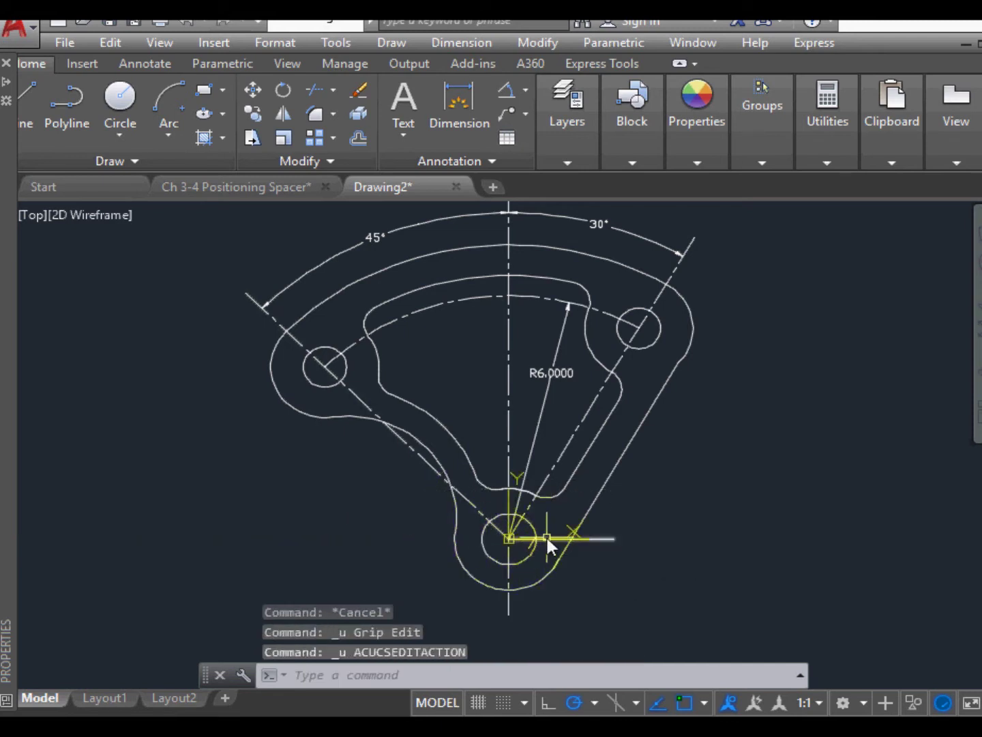
Step: Stretch the left end of the lower hole's horizontal line straight left past the outline, about 2.14 units from the hole's center
{"action": "left_click", "coordinate": [548, 539]}
{"action": "key", "text": "Escape"}
{"action": "key", "text": "Escape"}
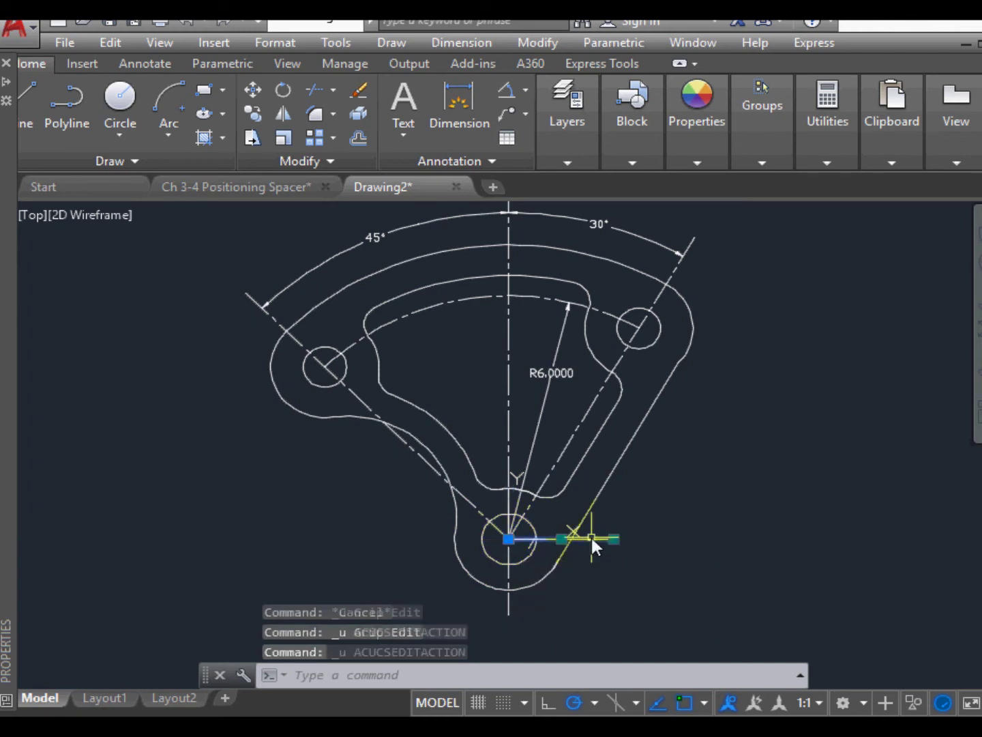
{"action": "left_click", "coordinate": [569, 538]}
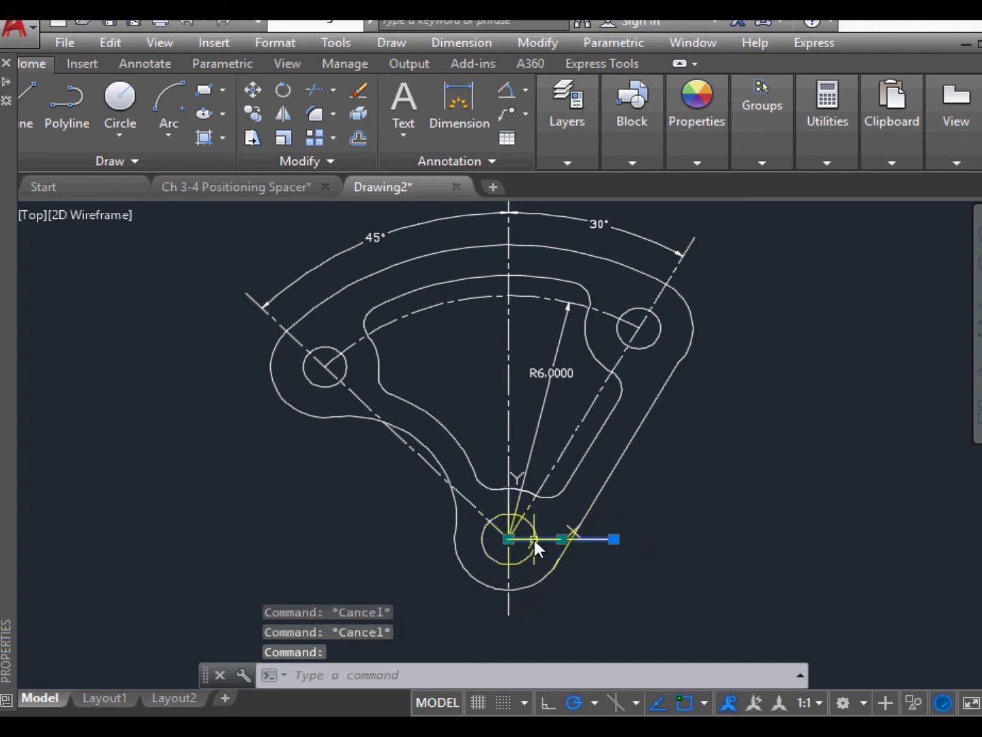
{"action": "left_click", "coordinate": [509, 539]}
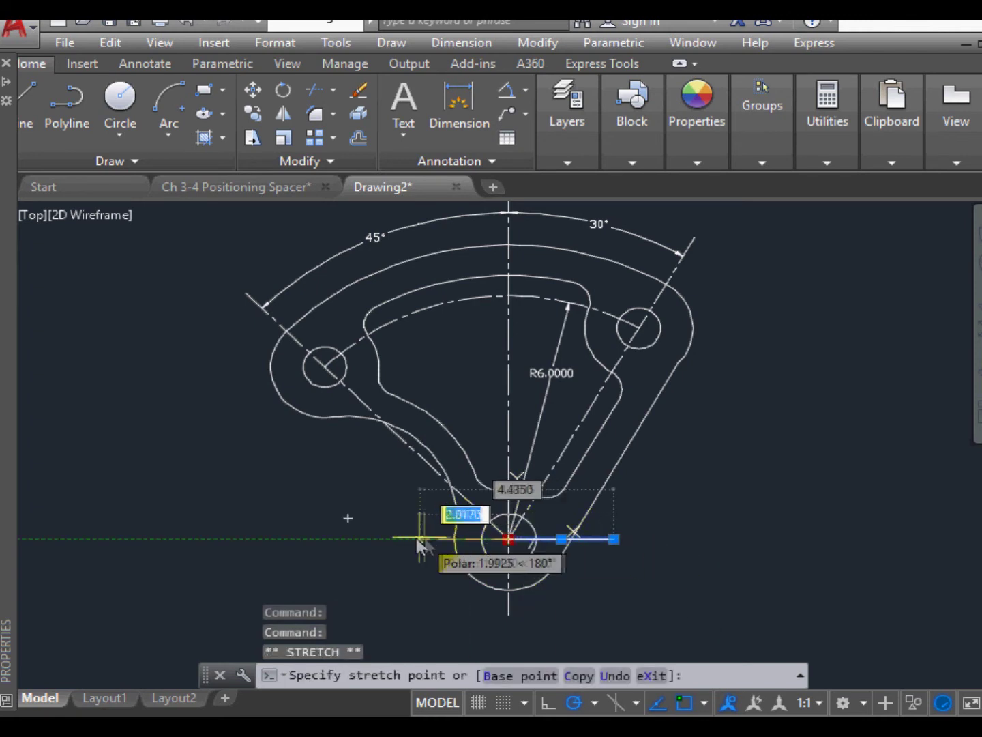
{"action": "left_click", "coordinate": [416, 539]}
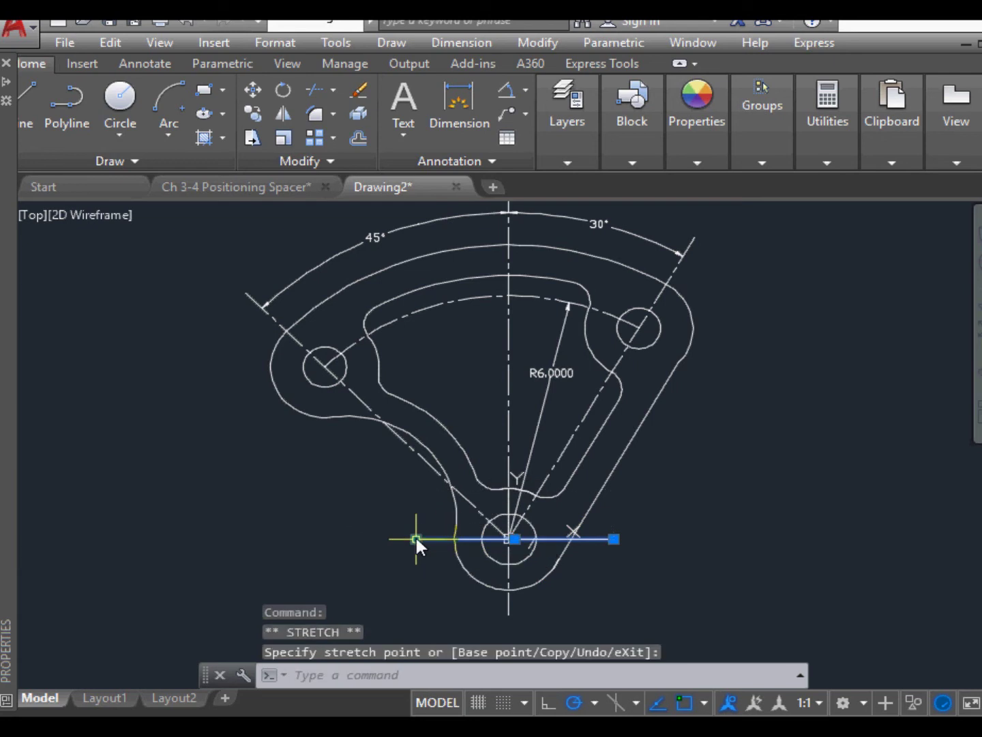
Step: Set the linetype of the horizontal line through the lower hole to CENTER2
{"action": "right_click", "coordinate": [473, 541]}
{"action": "left_click", "coordinate": [525, 504]}
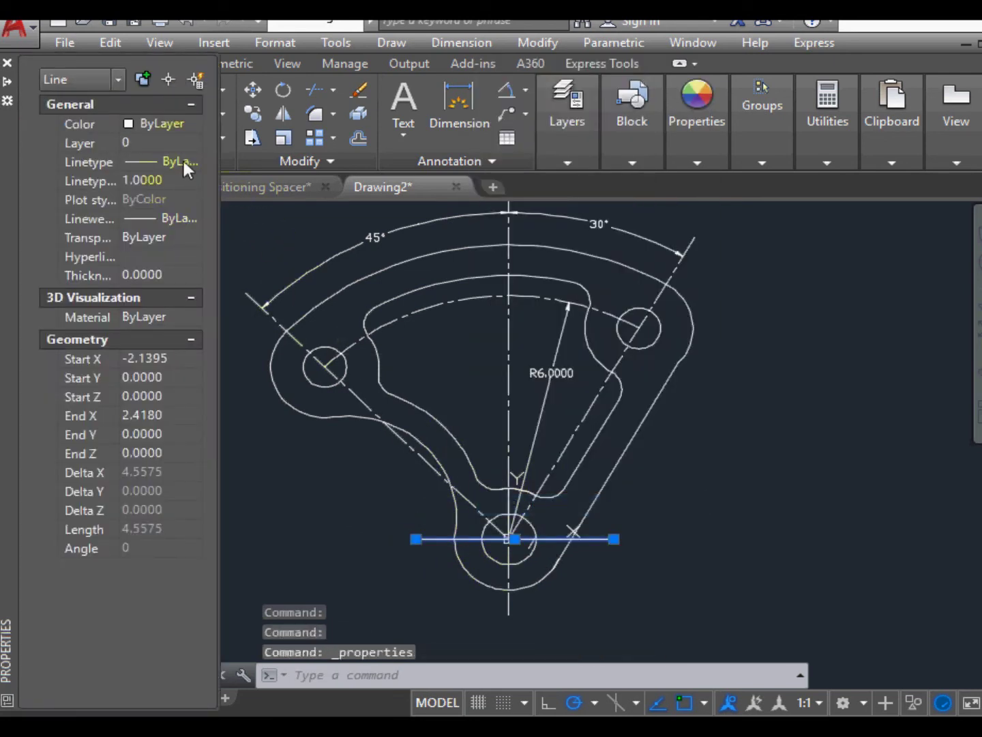
{"action": "left_click", "coordinate": [182, 159]}
{"action": "left_click", "coordinate": [182, 159]}
{"action": "left_click", "coordinate": [179, 216]}
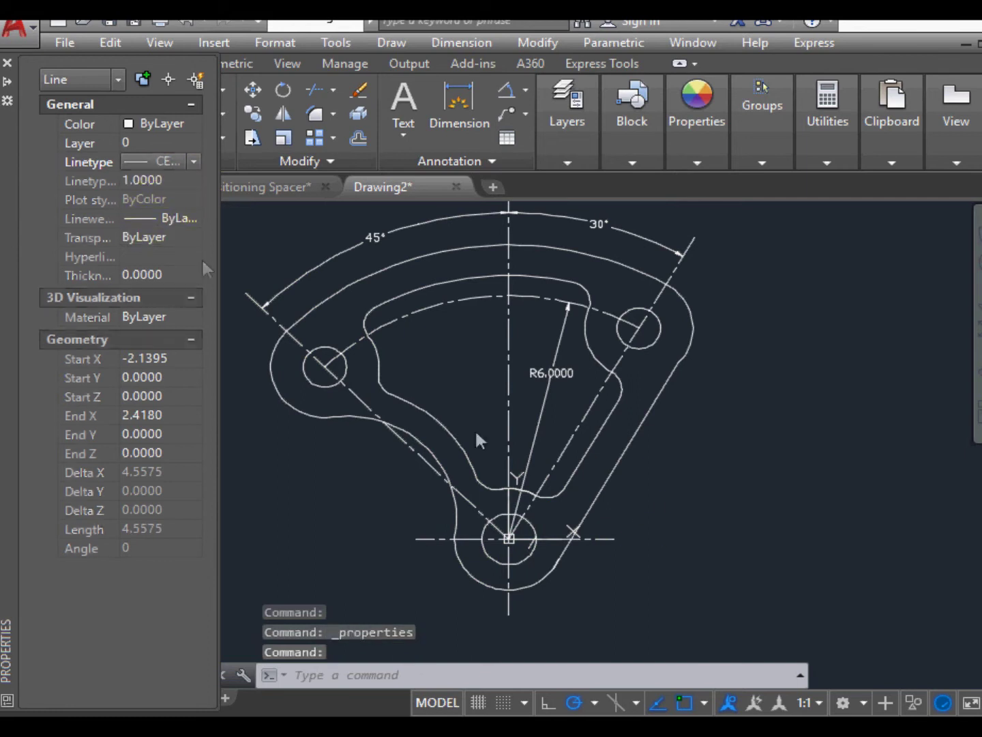
{"action": "key", "text": "Escape"}
{"action": "key", "text": "Escape"}
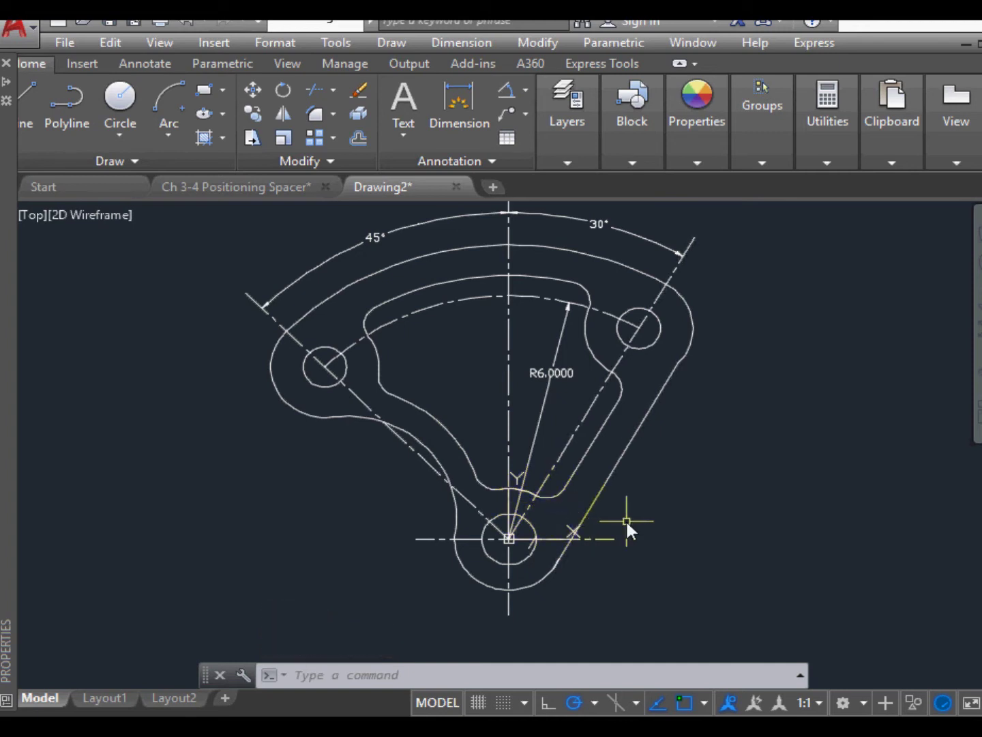
Step: Add a diameter dimension to the lower hole, with its text outside the outline to the lower right of the hole
{"action": "left_click", "coordinate": [527, 87]}
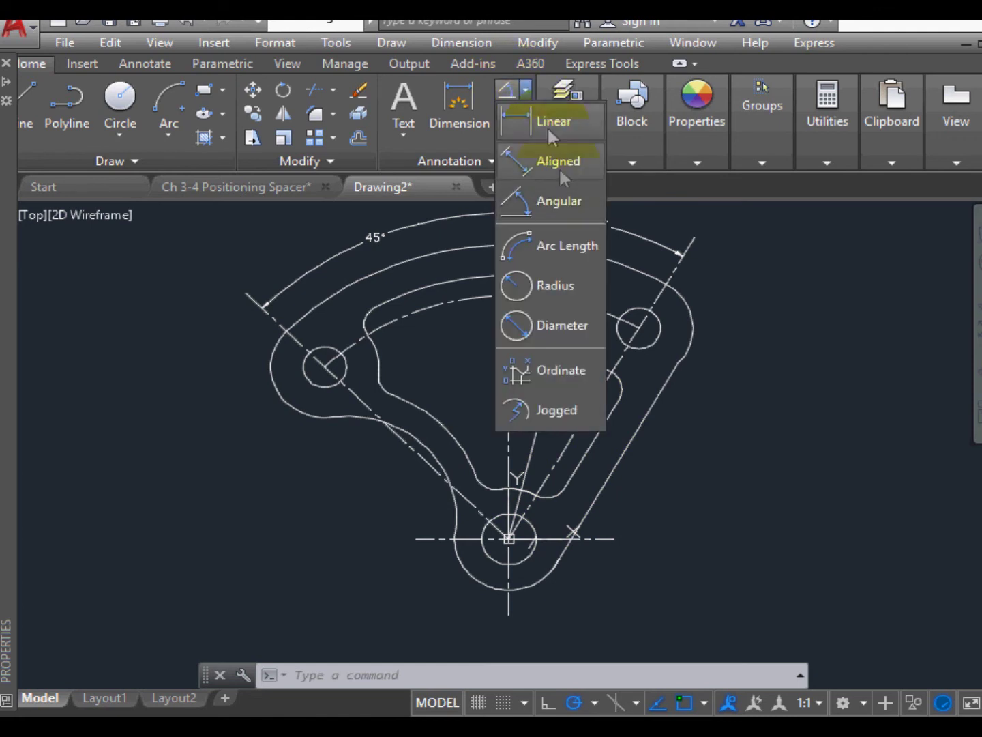
{"action": "left_click", "coordinate": [555, 322]}
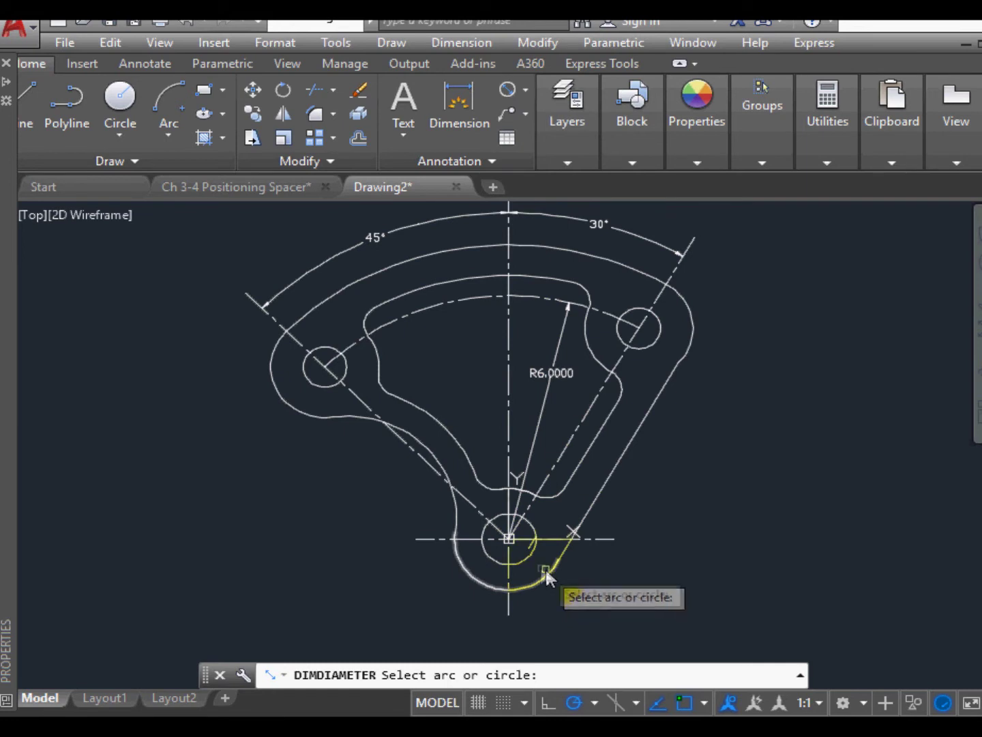
{"action": "left_click", "coordinate": [529, 560]}
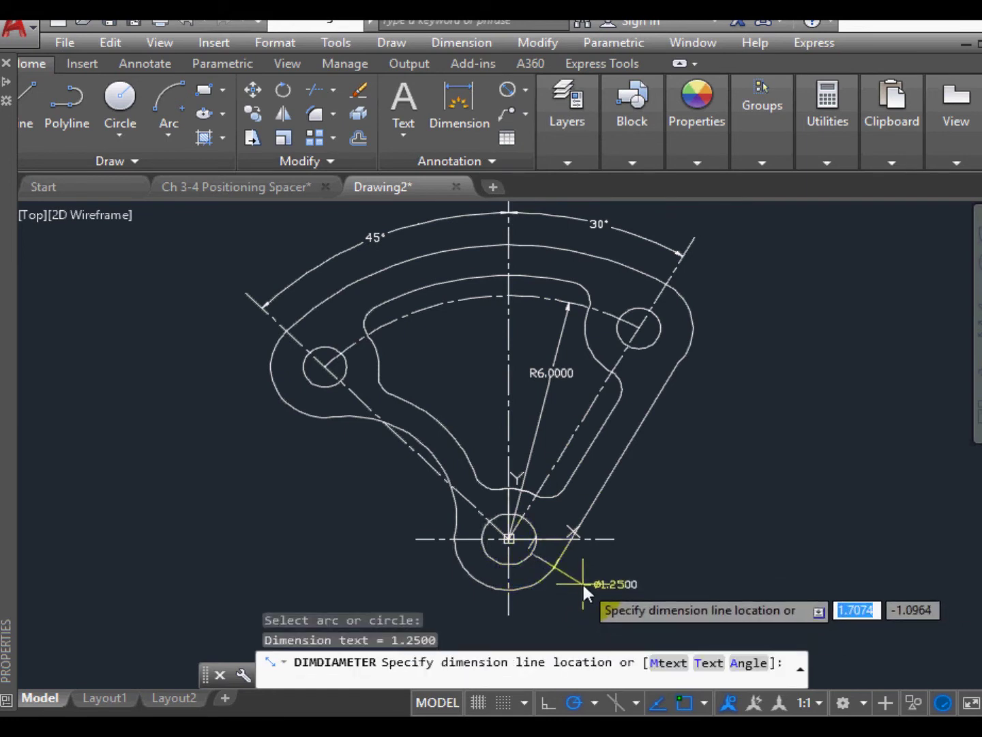
{"action": "left_click", "coordinate": [583, 583]}
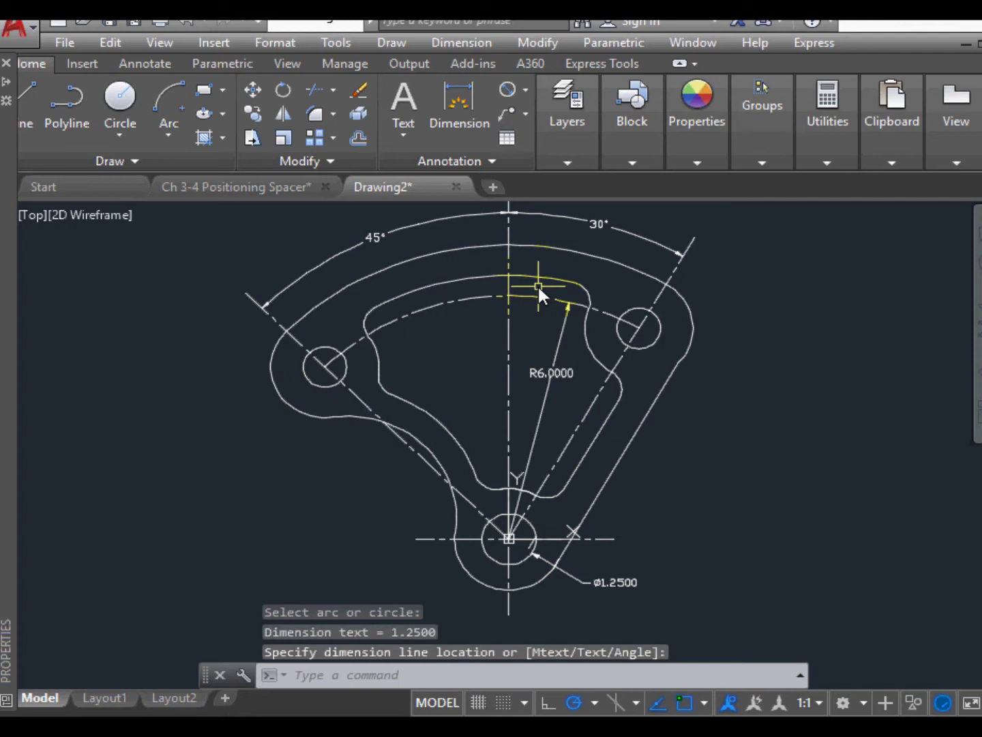
Step: Add a radius dimension to the concave outline arc between the left and lower holes, with its text outside the part
{"action": "left_click", "coordinate": [508, 90]}
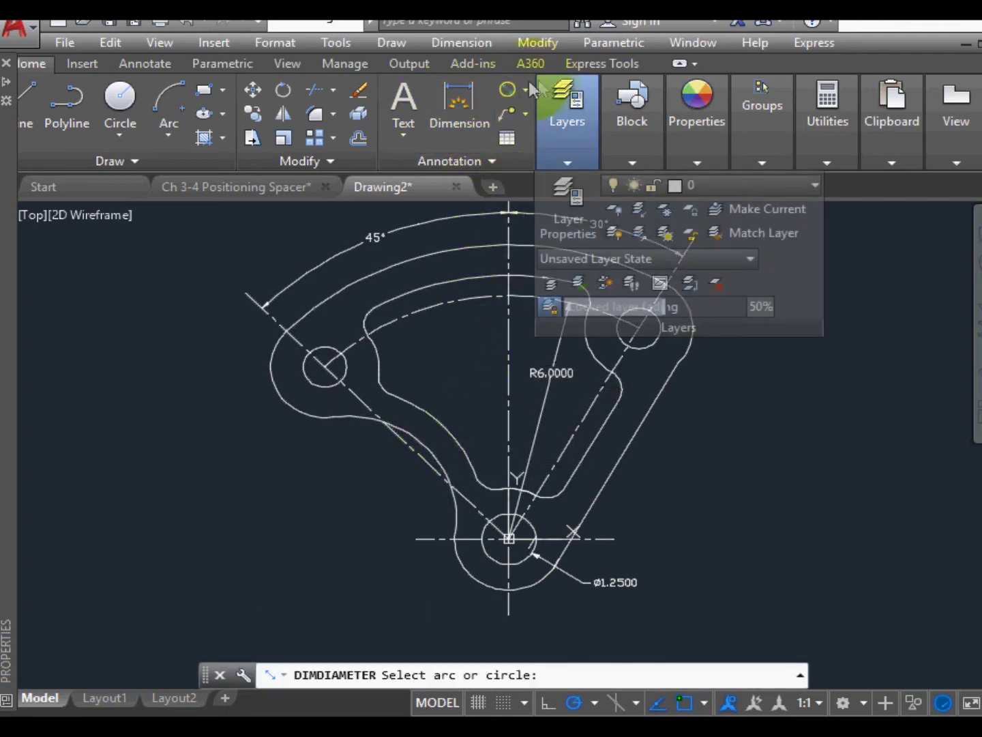
{"action": "left_click", "coordinate": [526, 88]}
{"action": "left_click", "coordinate": [550, 285]}
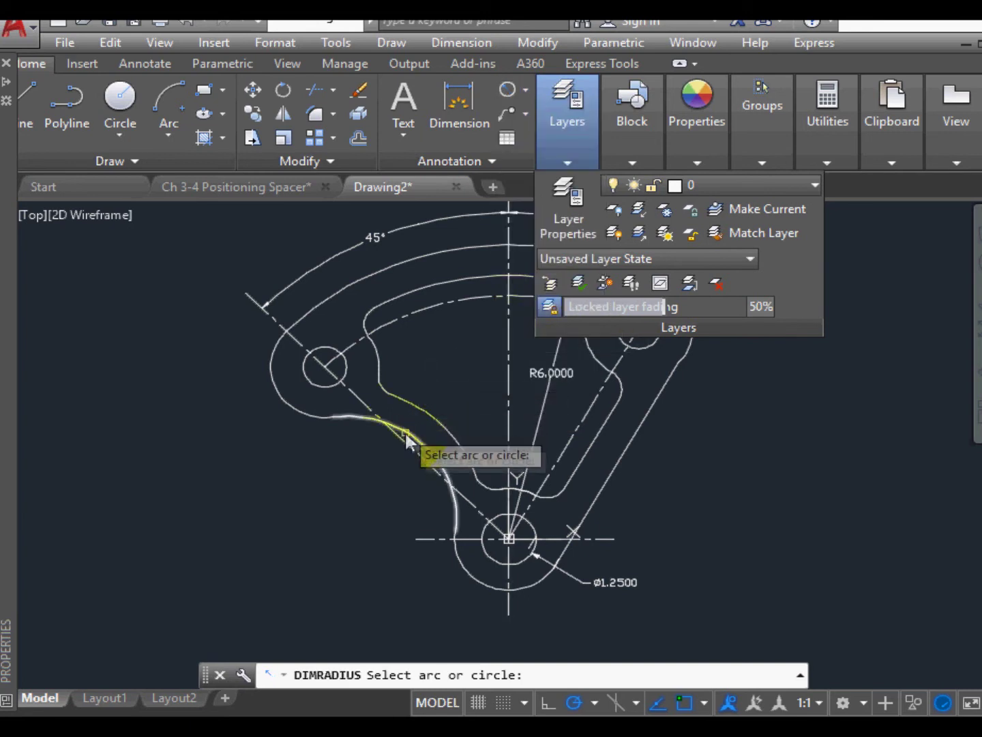
{"action": "left_click", "coordinate": [420, 440]}
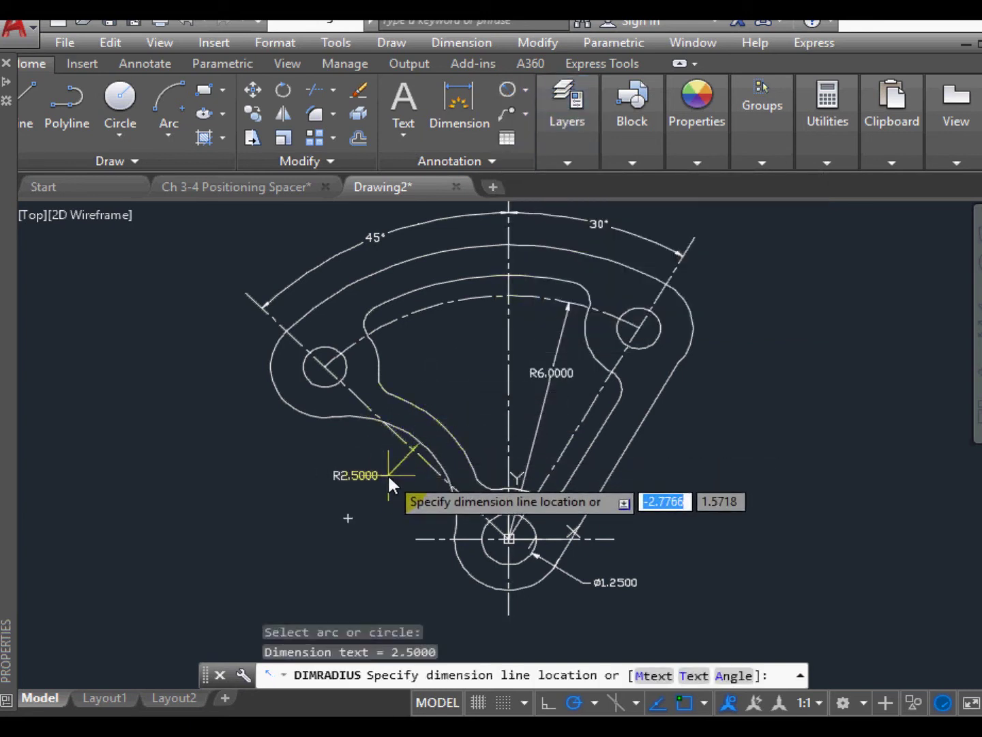
{"action": "left_click", "coordinate": [387, 473]}
Step: Add a diameter dimension to the outline arc around the left hole, with its text outside the part to the left
{"action": "left_click", "coordinate": [527, 88]}
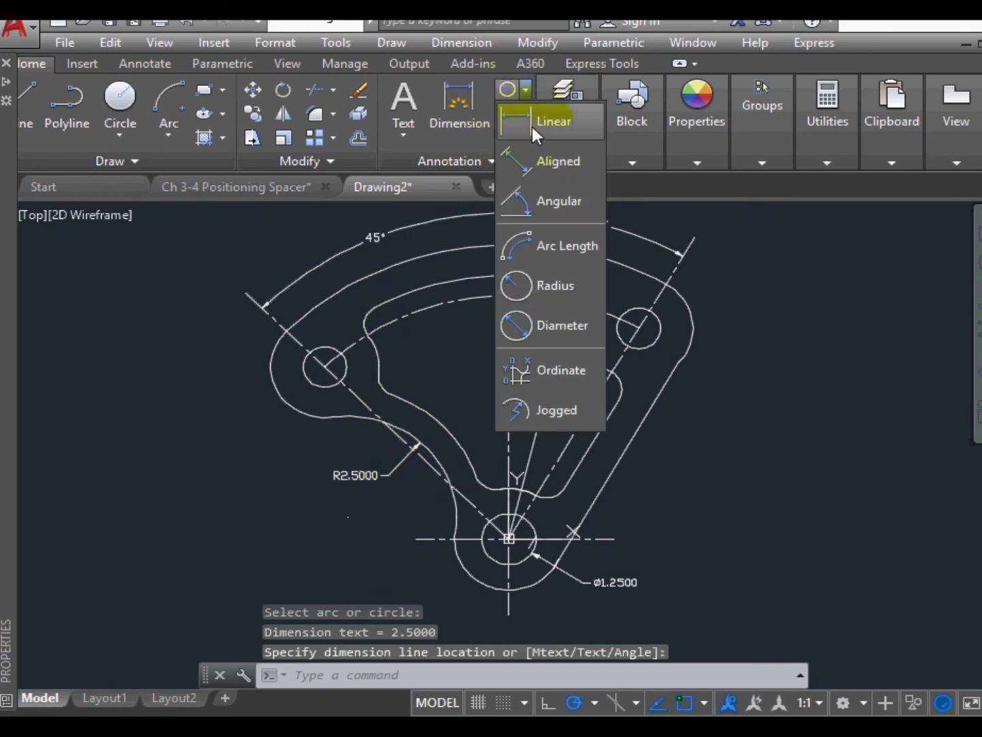
{"action": "left_click", "coordinate": [560, 322]}
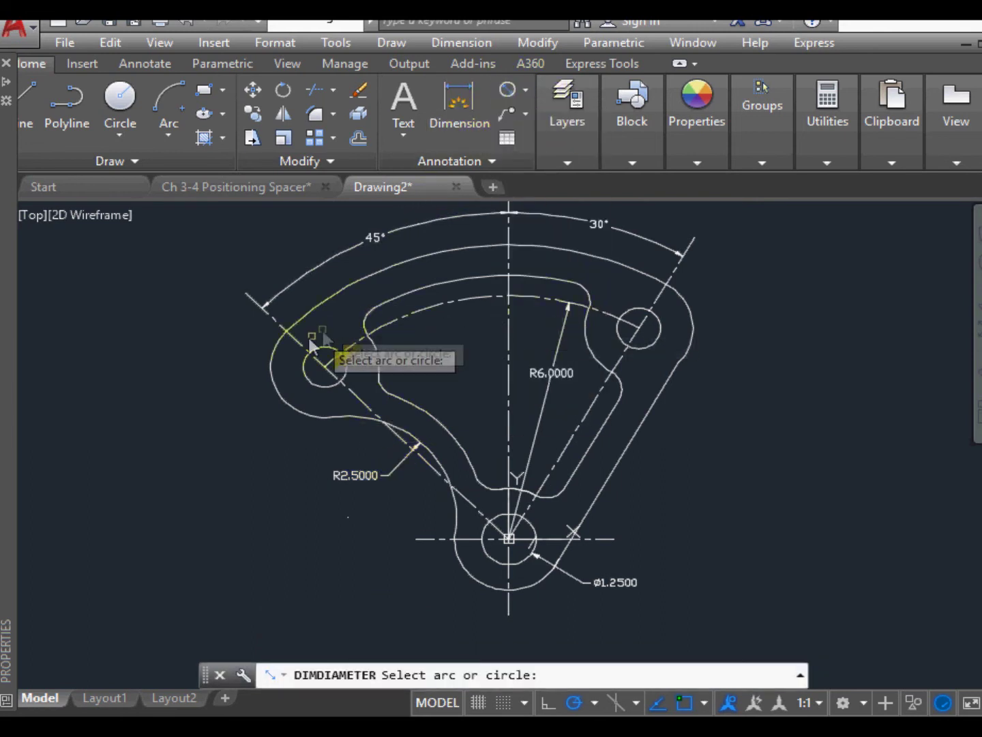
{"action": "left_click", "coordinate": [275, 385]}
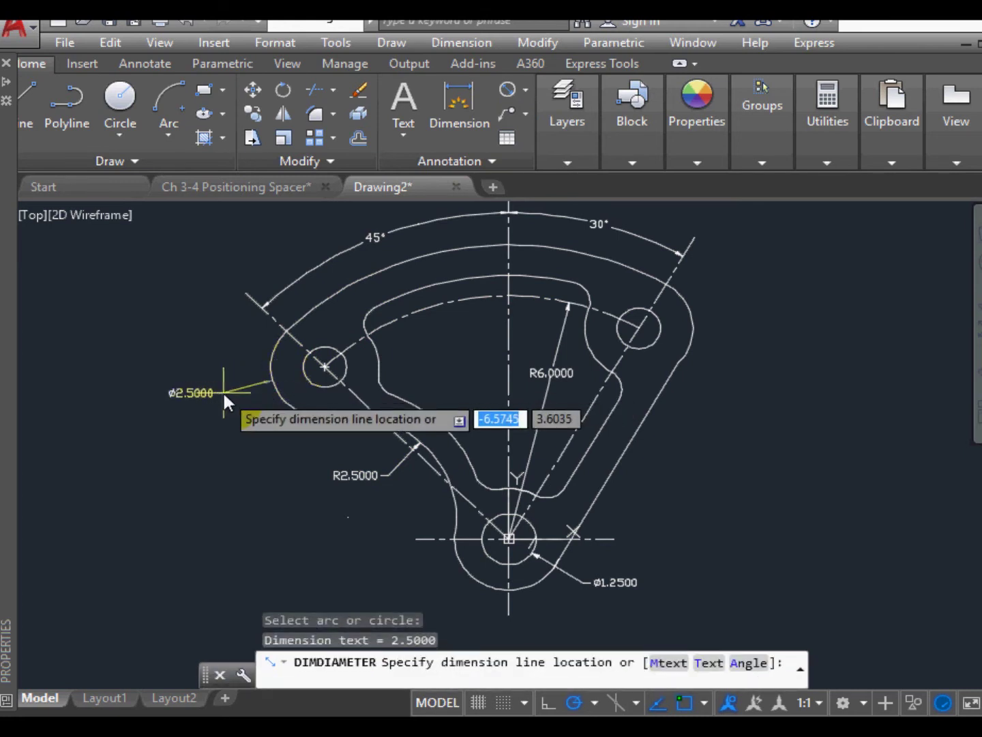
{"action": "left_click", "coordinate": [223, 390]}
Step: Override the text of the left outline arc's diameter dimension with "R1.25 Typ."
{"action": "double_click", "coordinate": [201, 395]}
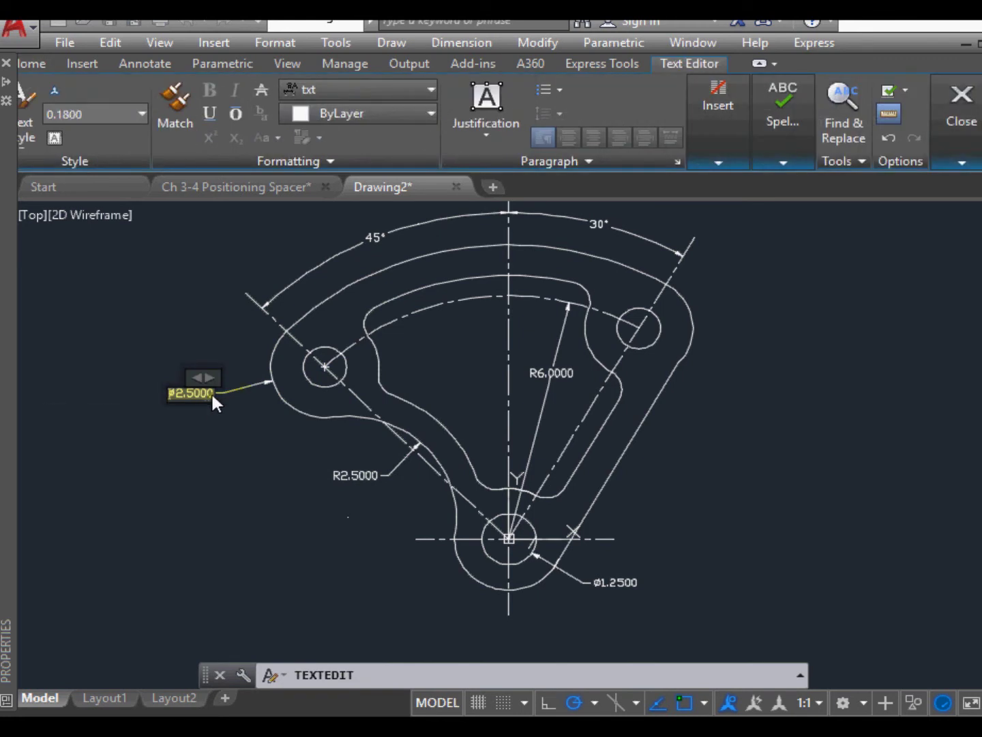
{"action": "left_click", "coordinate": [210, 397]}
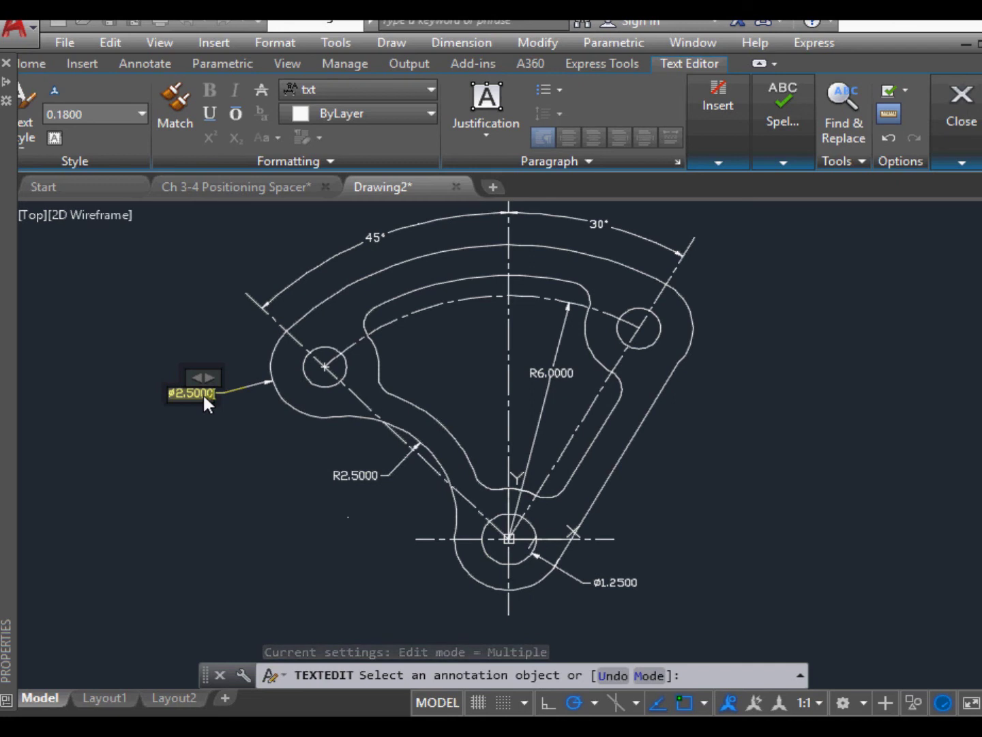
{"action": "key", "text": "BackSpace"}
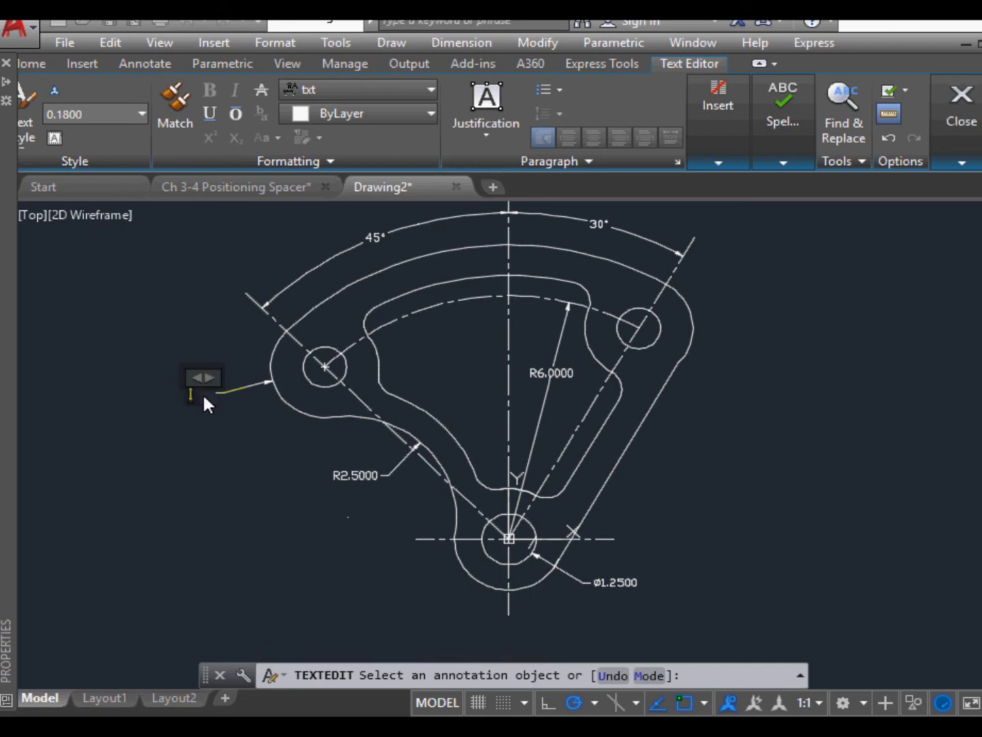
{"action": "key", "text": "ctrl+z"}
{"action": "scroll", "coordinate": [202, 402], "scroll_direction": "up", "scroll_amount": 2}
{"action": "double_click", "coordinate": [214, 402]}
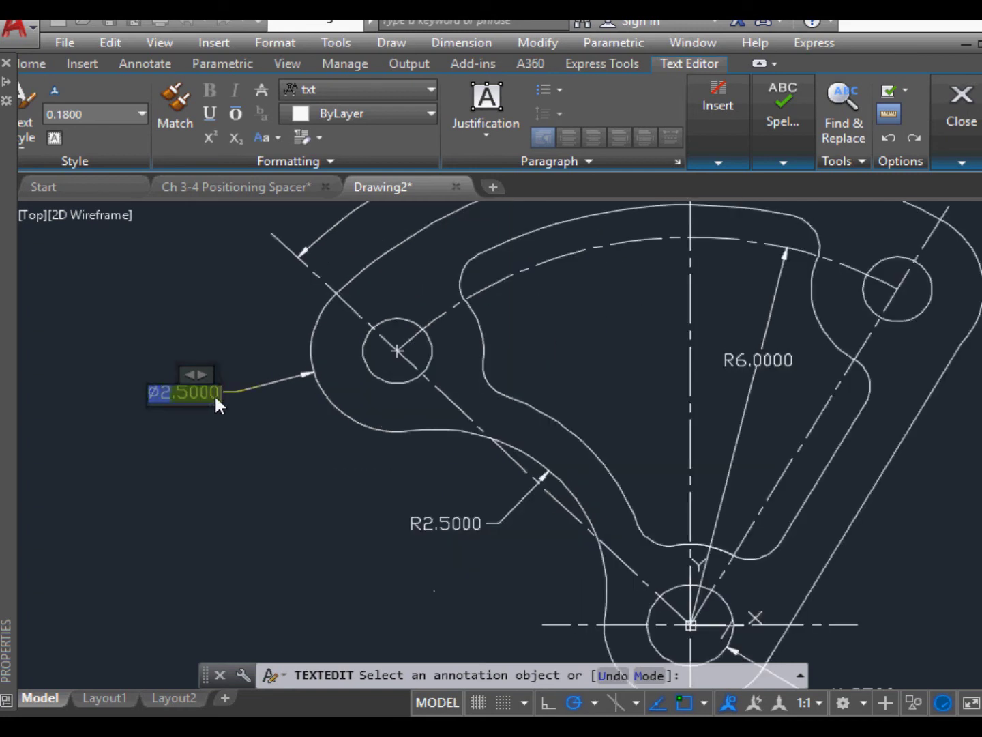
{"action": "left_click_drag", "start_coordinate": [149, 398], "coordinate": [219, 398]}
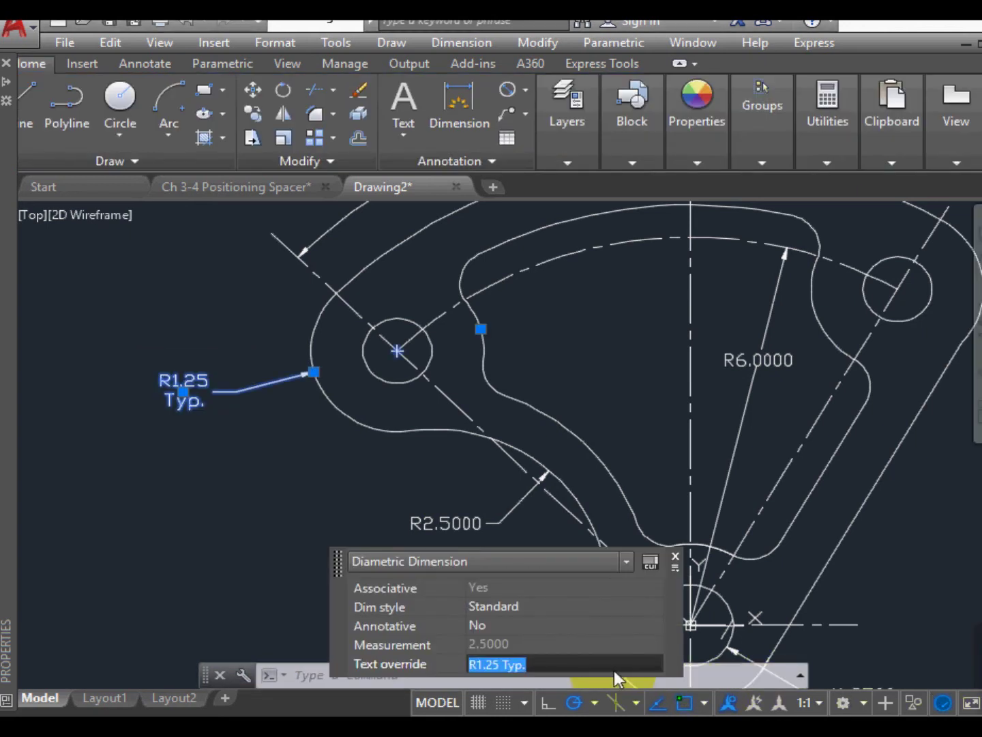
{"action": "left_click", "coordinate": [614, 671]}
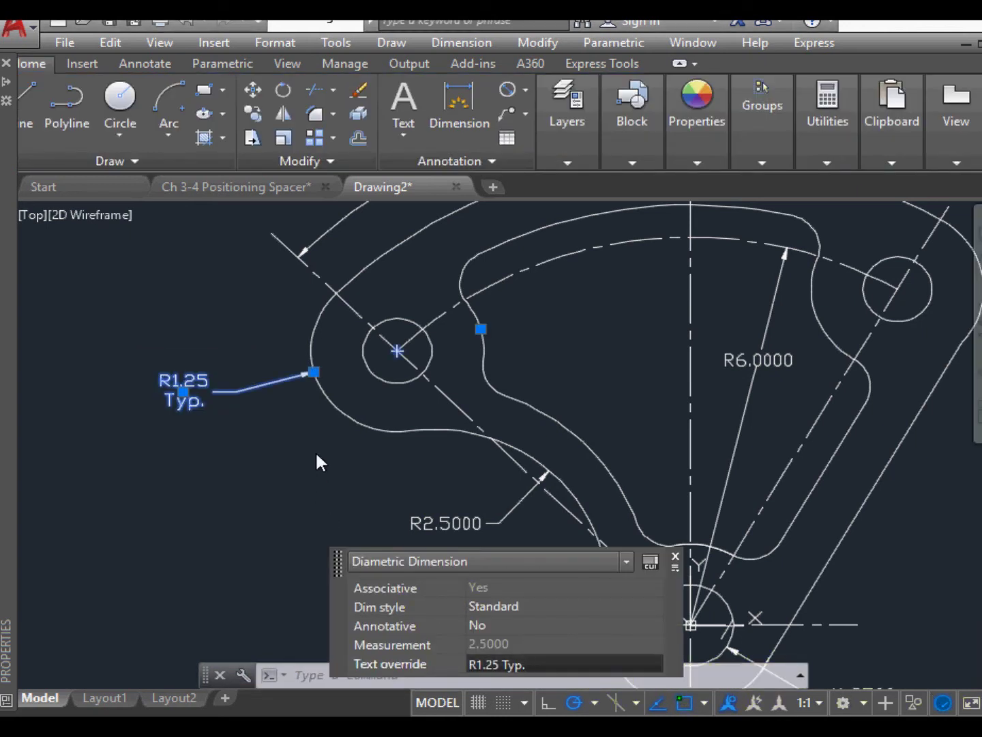
Step: Widen the text frame of the "R1.25 Typ." dimension so it fits on one line, and save the text changes
{"action": "left_click", "coordinate": [170, 369]}
{"action": "left_click", "coordinate": [283, 483]}
{"action": "key", "text": "Escape"}
{"action": "left_click", "coordinate": [191, 401]}
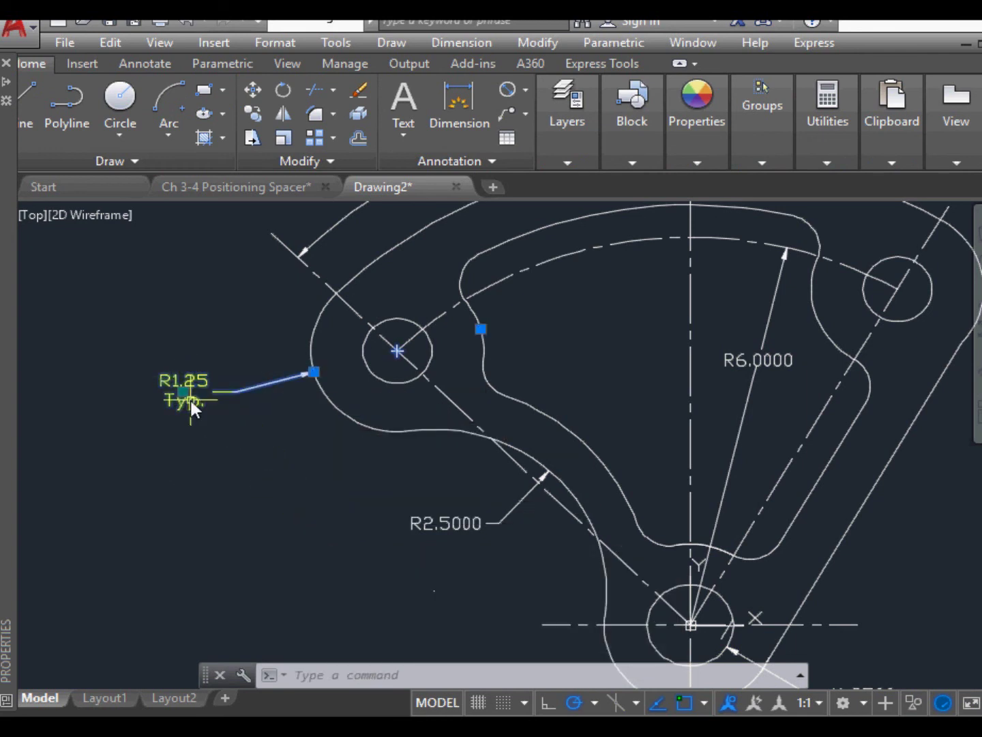
{"action": "double_click", "coordinate": [170, 383]}
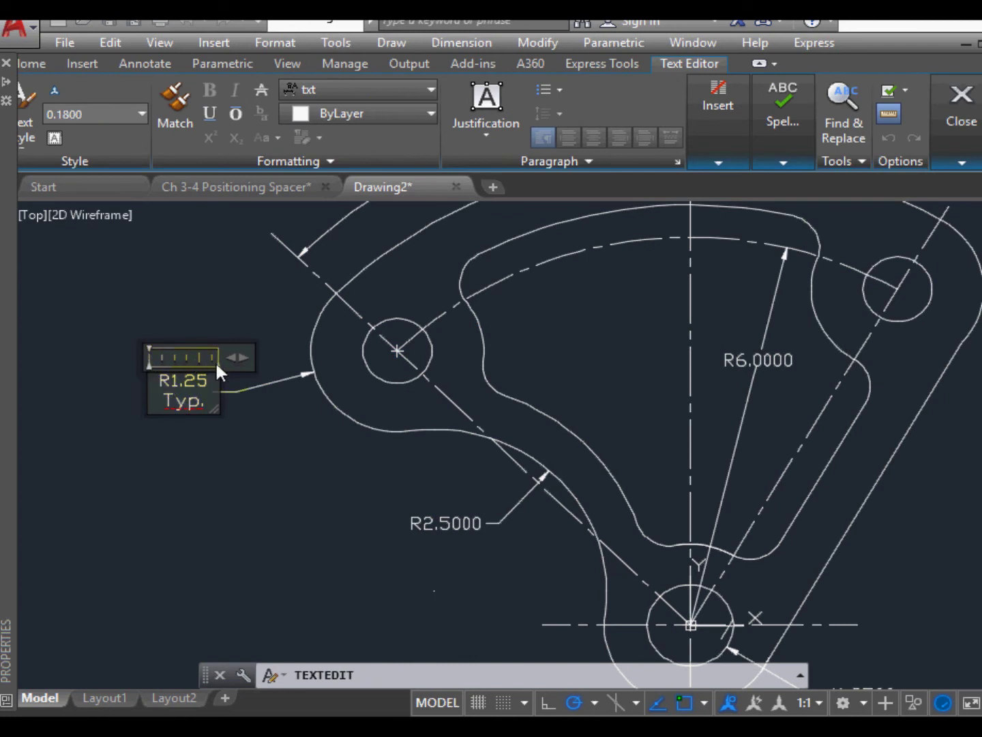
{"action": "left_click_drag", "start_coordinate": [238, 360], "coordinate": [284, 357]}
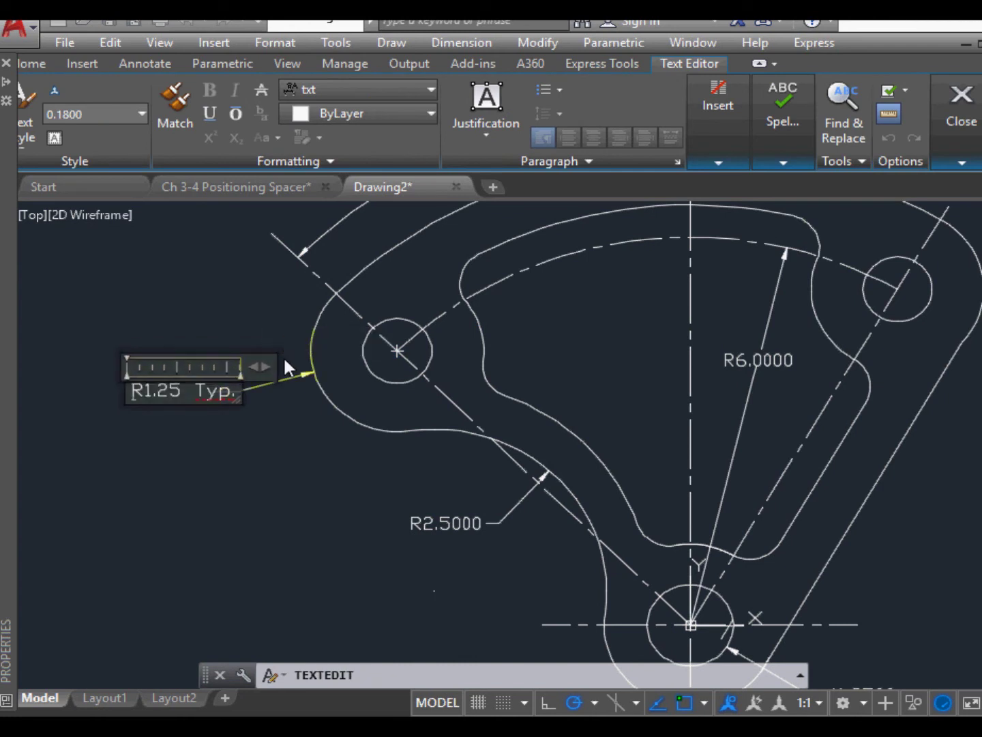
{"action": "key", "text": "Escape"}
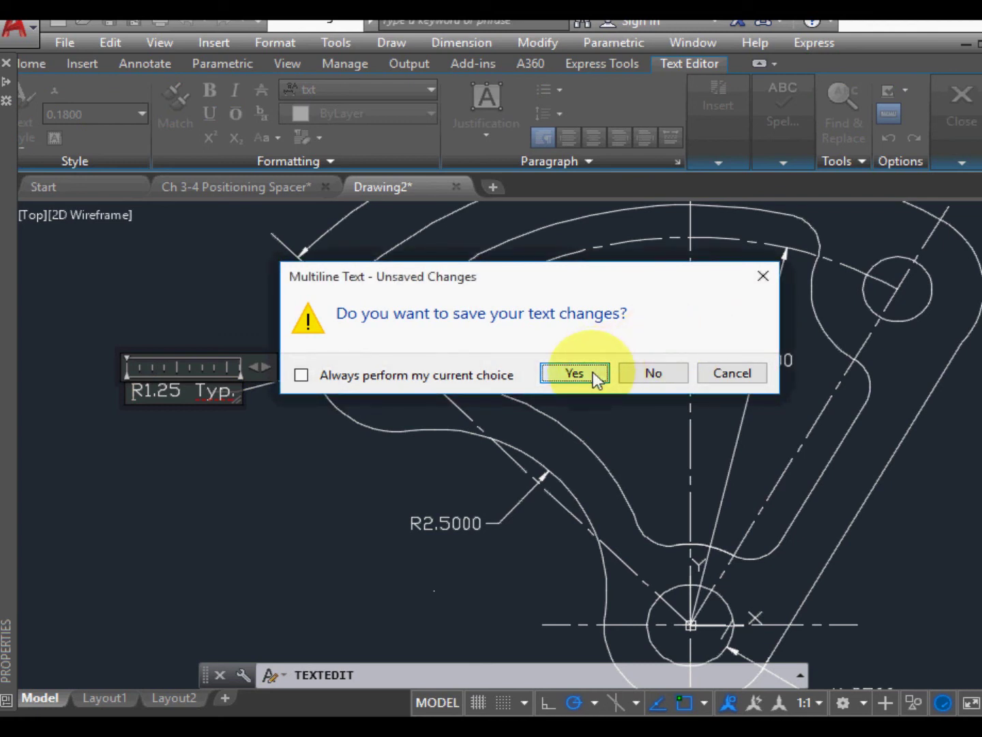
{"action": "left_click", "coordinate": [591, 375]}
Step: Add an aligned dimension for the wall thickness between the inner cutout's straight edge and the outer straight edge, with its text outside the part
{"action": "scroll", "coordinate": [524, 586], "scroll_direction": "down", "scroll_amount": 3}
{"action": "scroll", "coordinate": [526, 536], "scroll_direction": "up", "scroll_amount": 3}
{"action": "scroll", "coordinate": [530, 513], "scroll_direction": "down", "scroll_amount": 4}
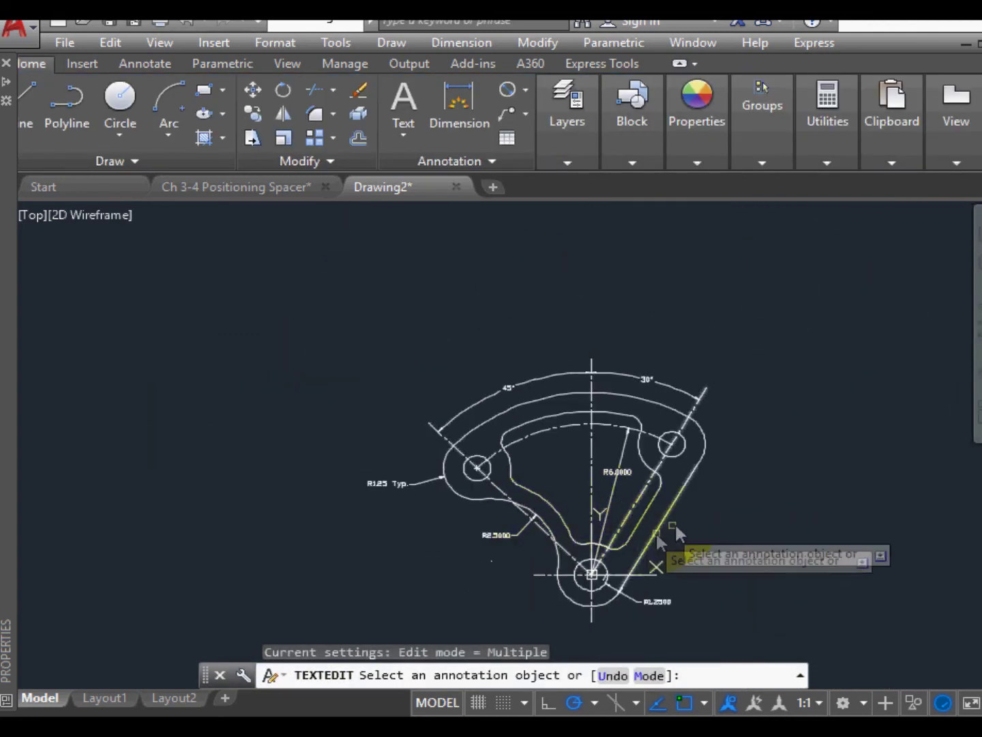
{"action": "scroll", "coordinate": [689, 518], "scroll_direction": "up", "scroll_amount": 2}
{"action": "left_click", "coordinate": [603, 112]}
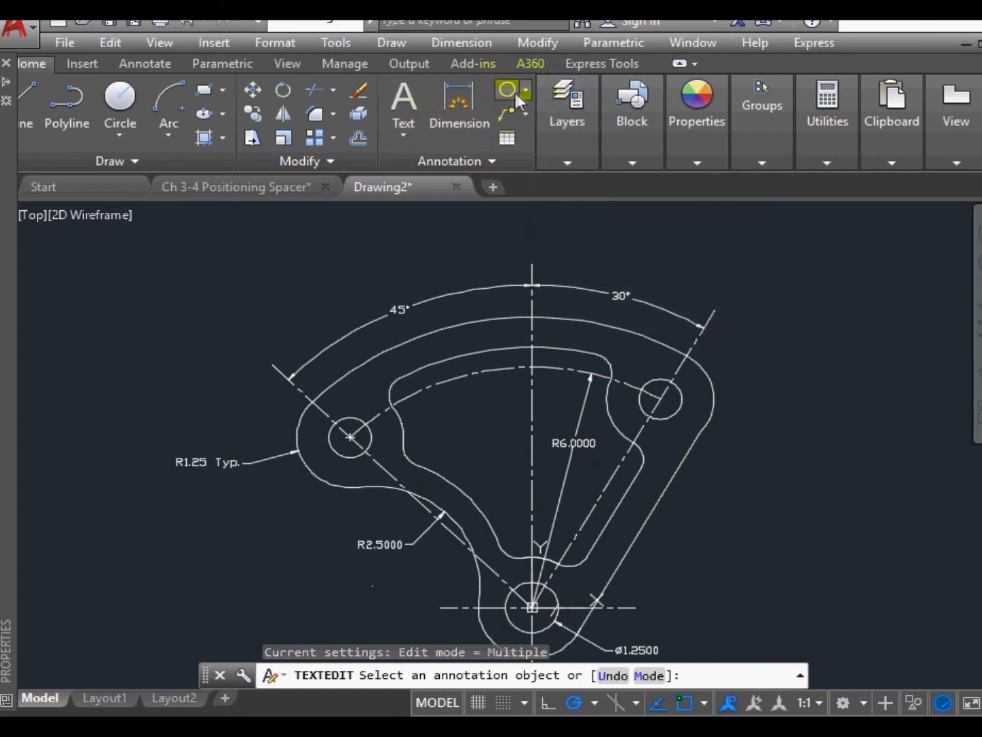
{"action": "left_click", "coordinate": [524, 89]}
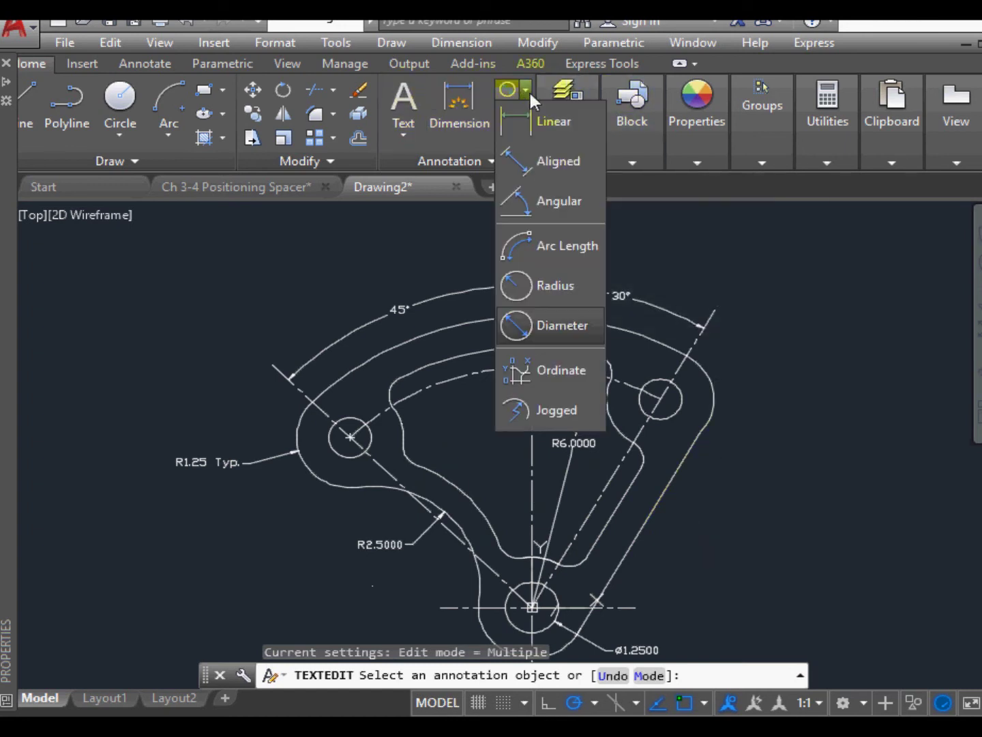
{"action": "left_click", "coordinate": [549, 163]}
{"action": "left_click", "coordinate": [616, 512]}
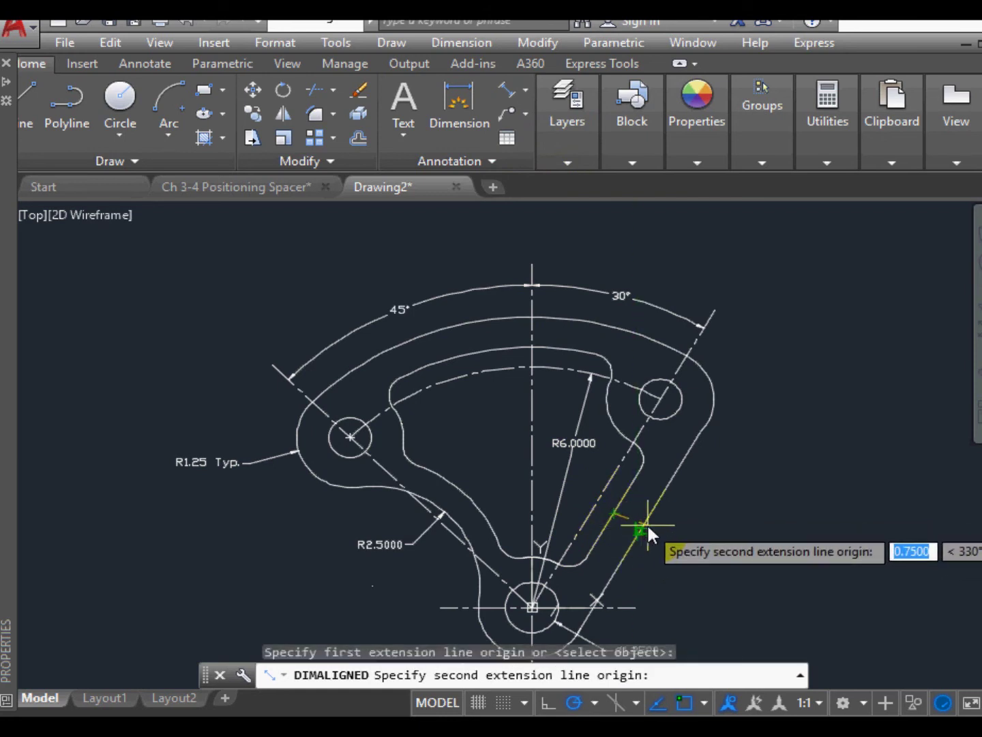
{"action": "left_click", "coordinate": [642, 529]}
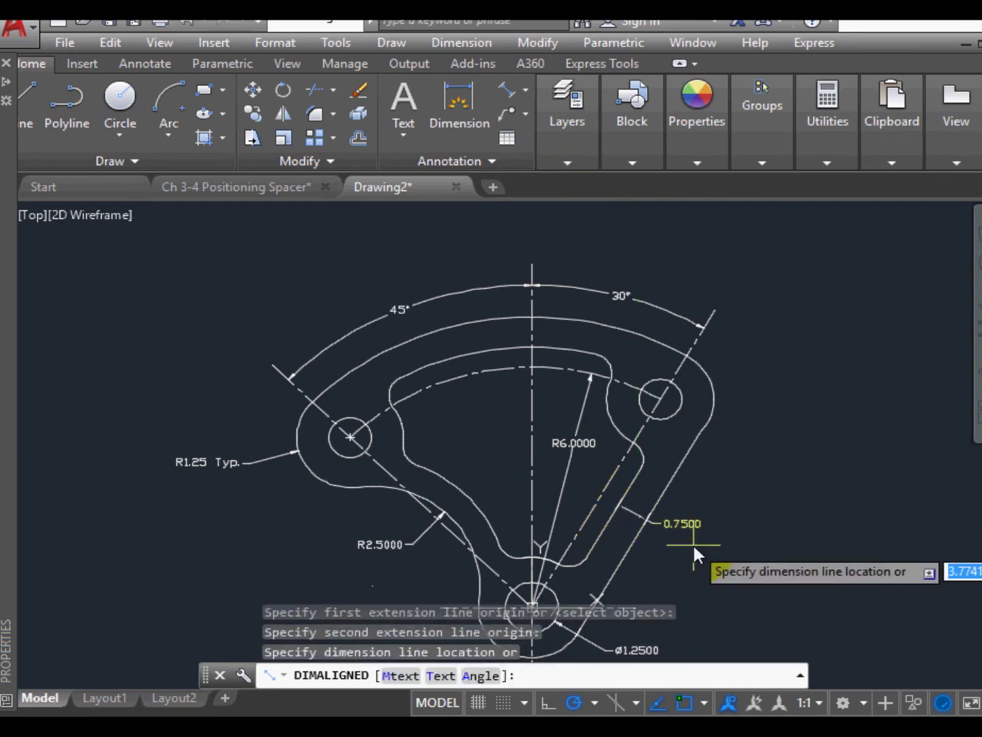
{"action": "left_click", "coordinate": [692, 543]}
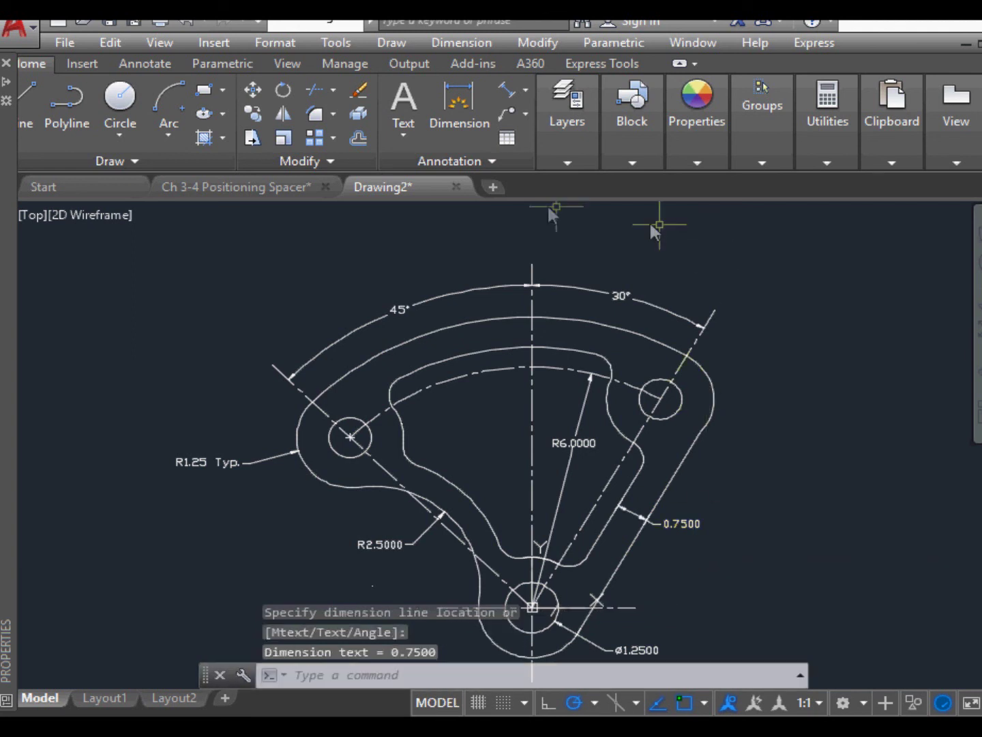
Step: Add a diameter dimension to the upper-right hole, with its text outside the part to the right
{"action": "left_click", "coordinate": [525, 89]}
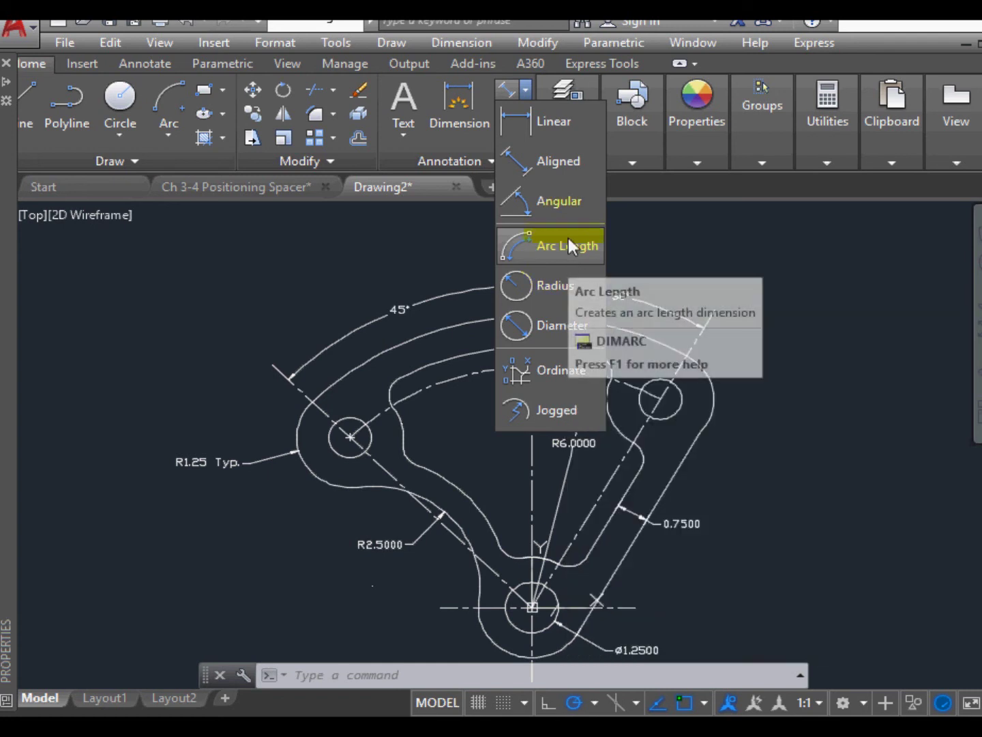
{"action": "left_click", "coordinate": [552, 328]}
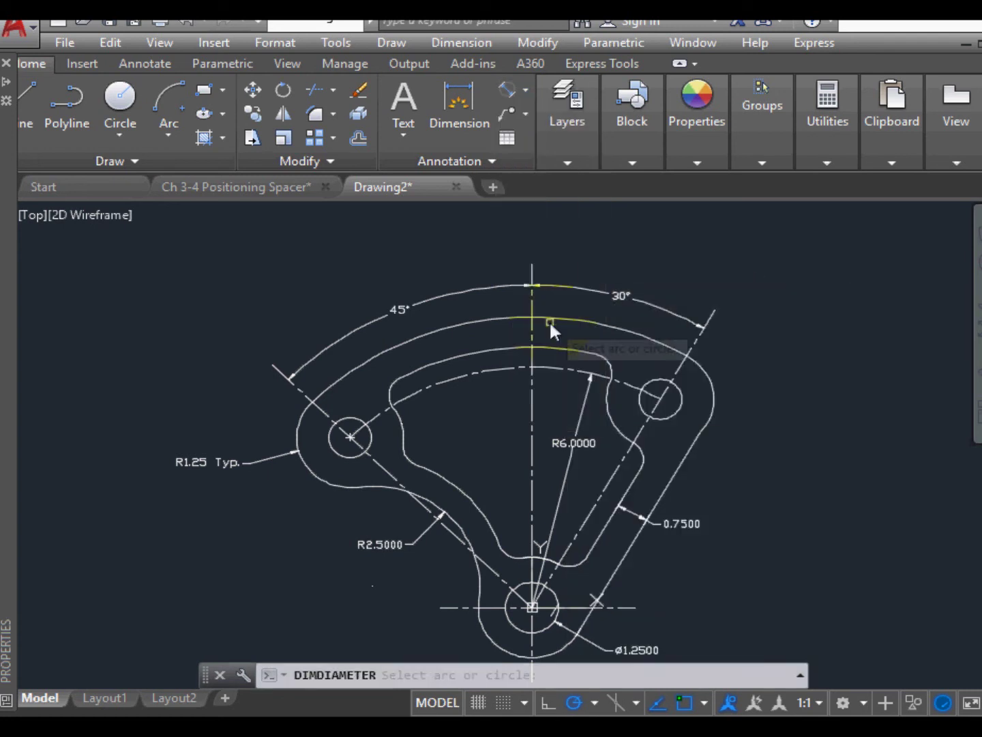
{"action": "left_click", "coordinate": [683, 397]}
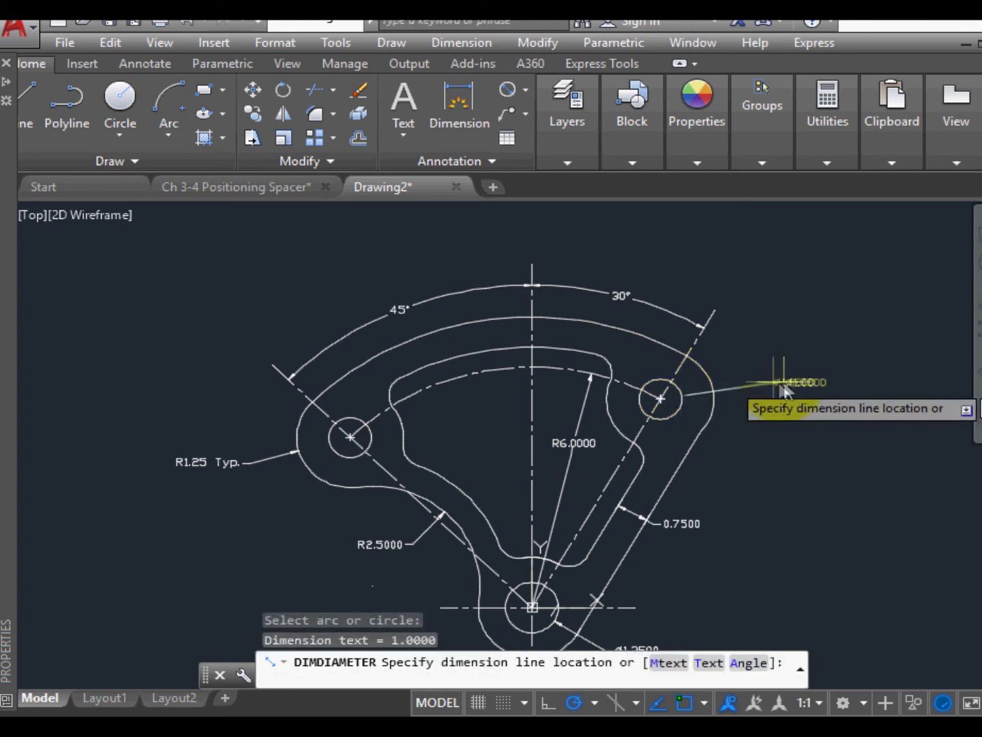
{"action": "left_click", "coordinate": [775, 371]}
Step: Append "Typ." to the text of the upper-right hole's diameter dimension
{"action": "left_click", "coordinate": [782, 371]}
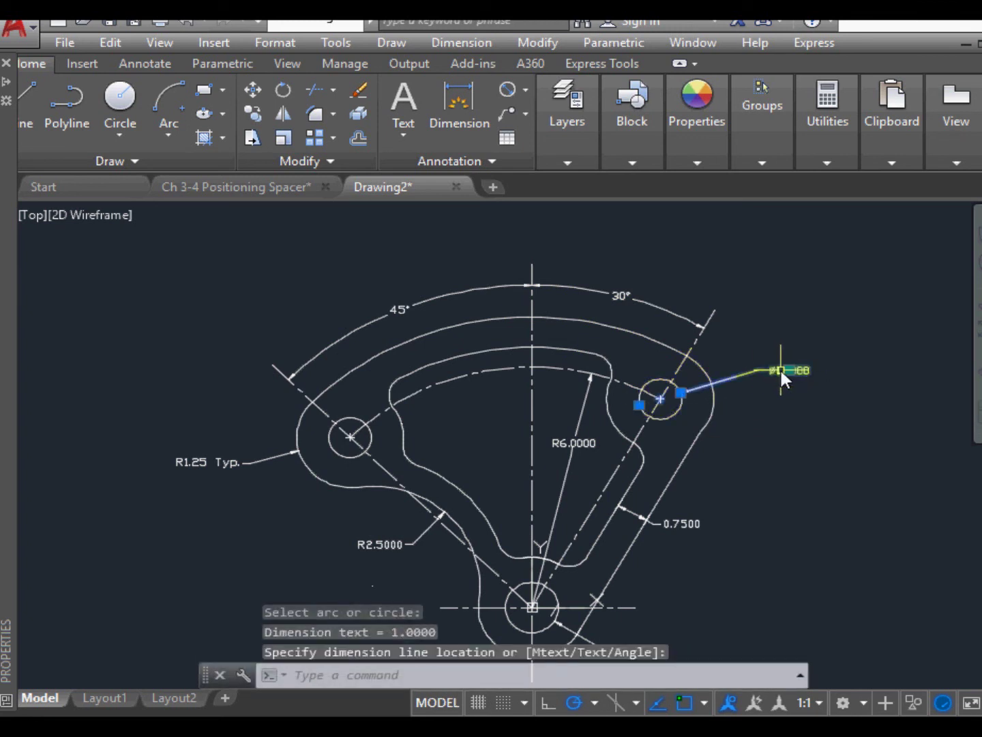
{"action": "double_click", "coordinate": [782, 371]}
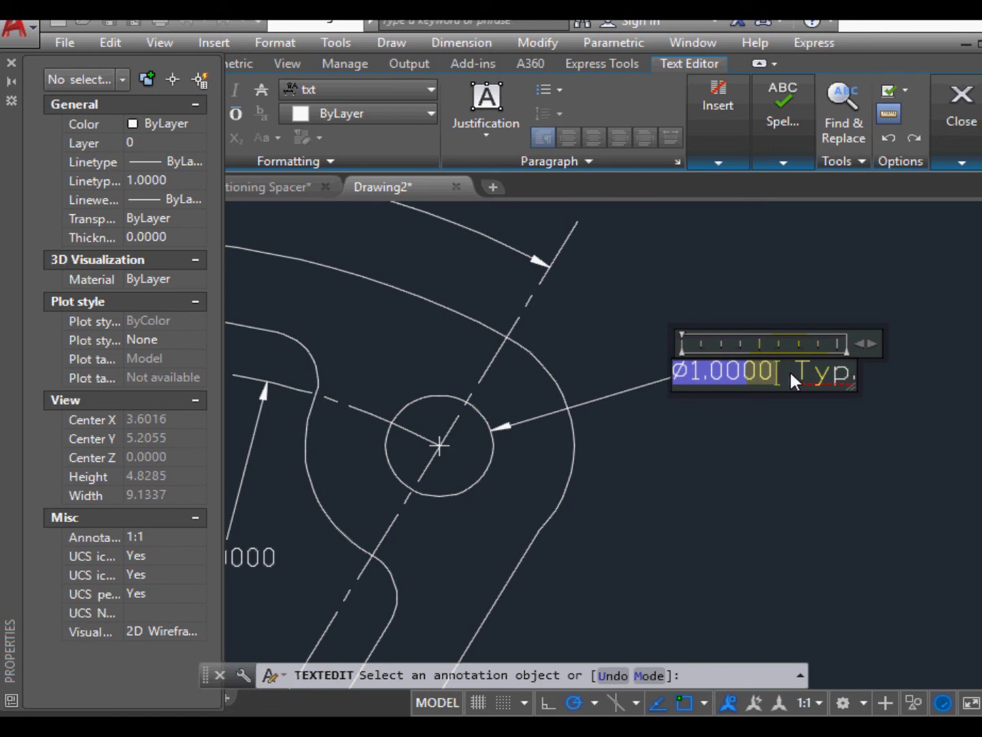
{"action": "left_click", "coordinate": [771, 462]}
{"action": "scroll", "coordinate": [771, 464], "scroll_direction": "down", "scroll_amount": 2}
{"action": "scroll", "coordinate": [771, 463], "scroll_direction": "down", "scroll_amount": 4}
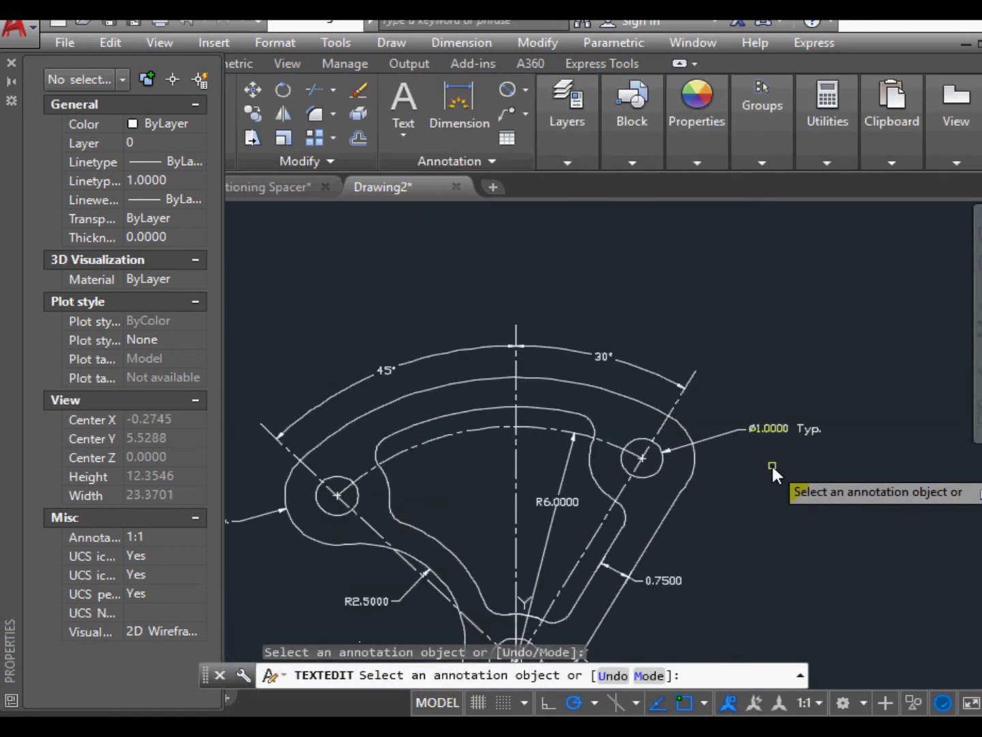
{"action": "scroll", "coordinate": [625, 629], "scroll_direction": "up", "scroll_amount": 2}
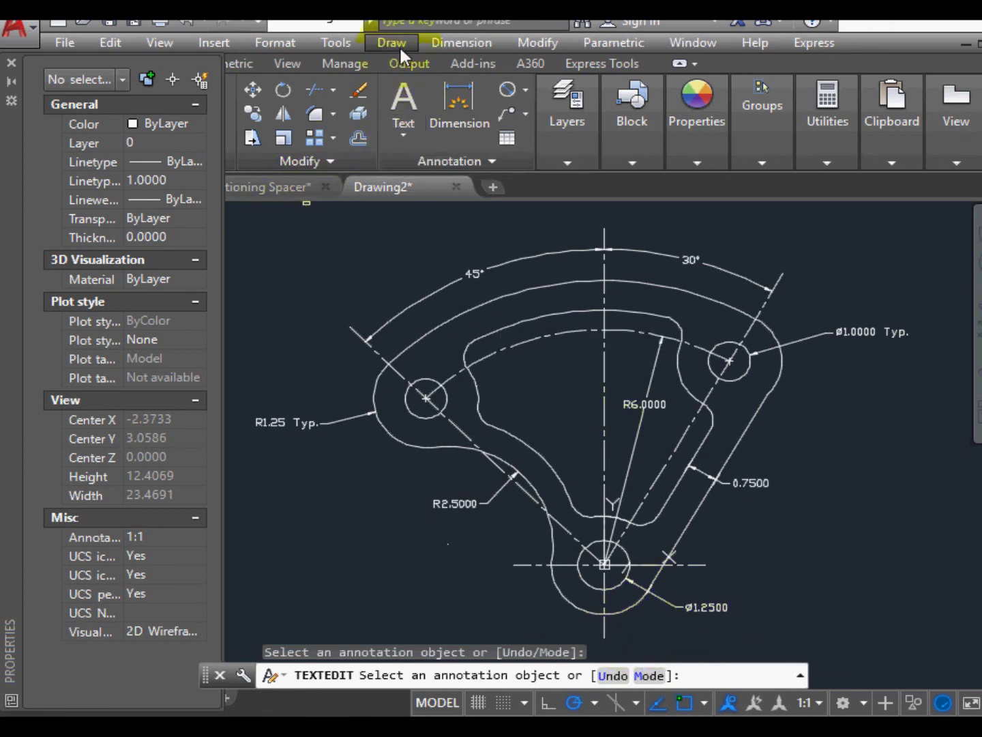
Step: Modify the Standard dimension style to show linear dimensions with a precision of 0.00
{"action": "left_click", "coordinate": [444, 42]}
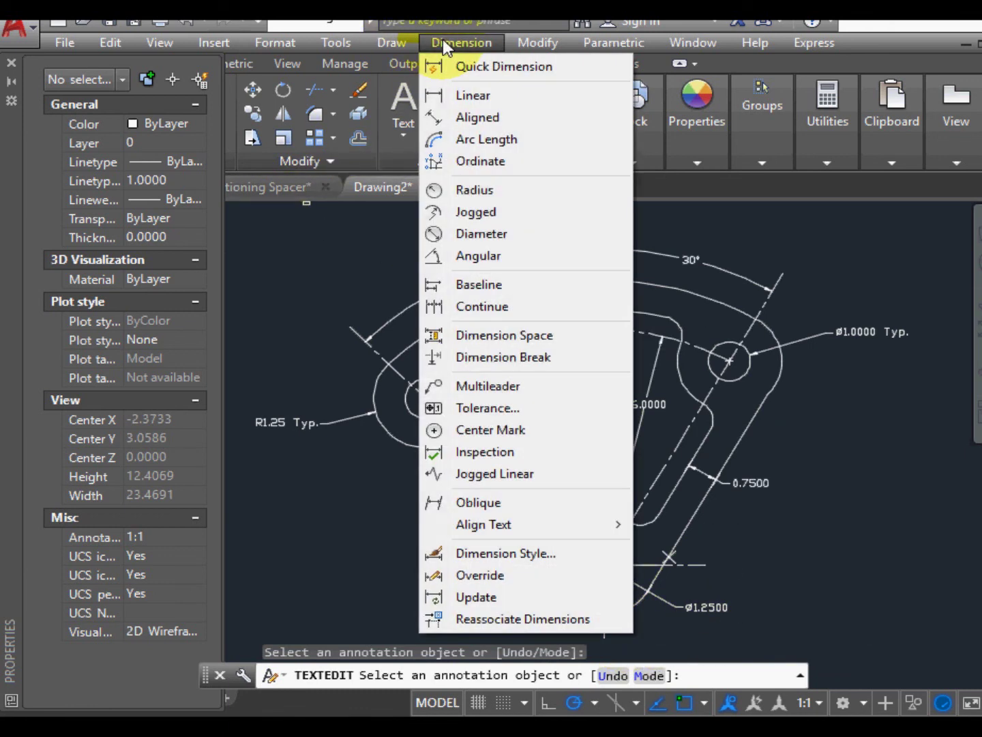
{"action": "left_click", "coordinate": [534, 554]}
{"action": "left_click", "coordinate": [753, 329]}
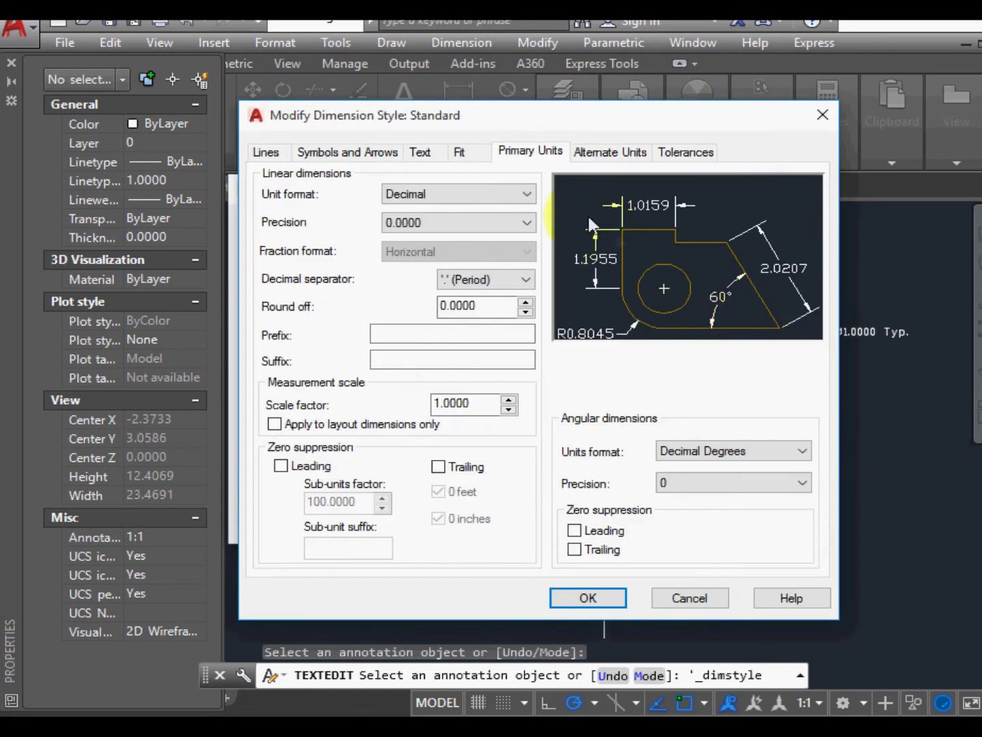
{"action": "left_click", "coordinate": [421, 152]}
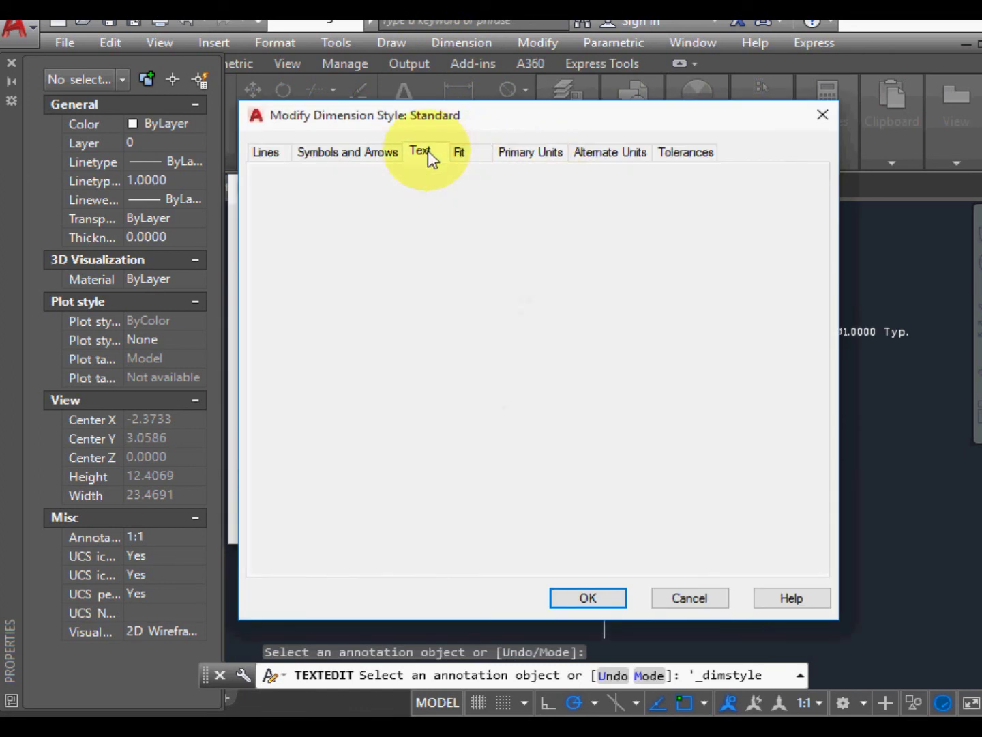
{"action": "left_click", "coordinate": [383, 152]}
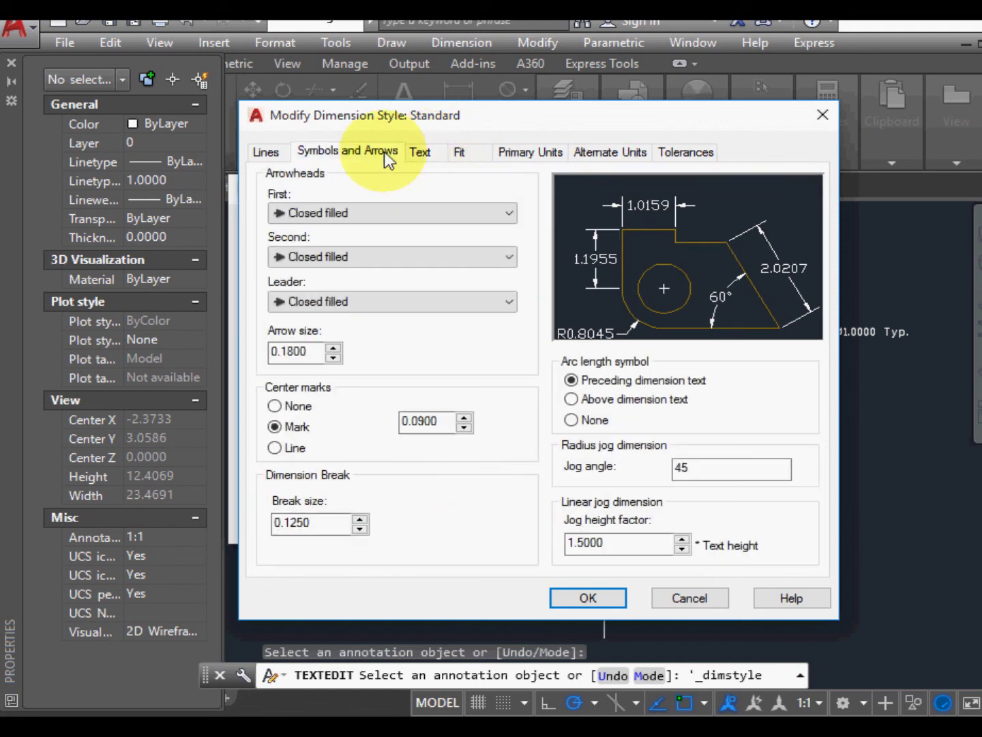
{"action": "left_click", "coordinate": [471, 151]}
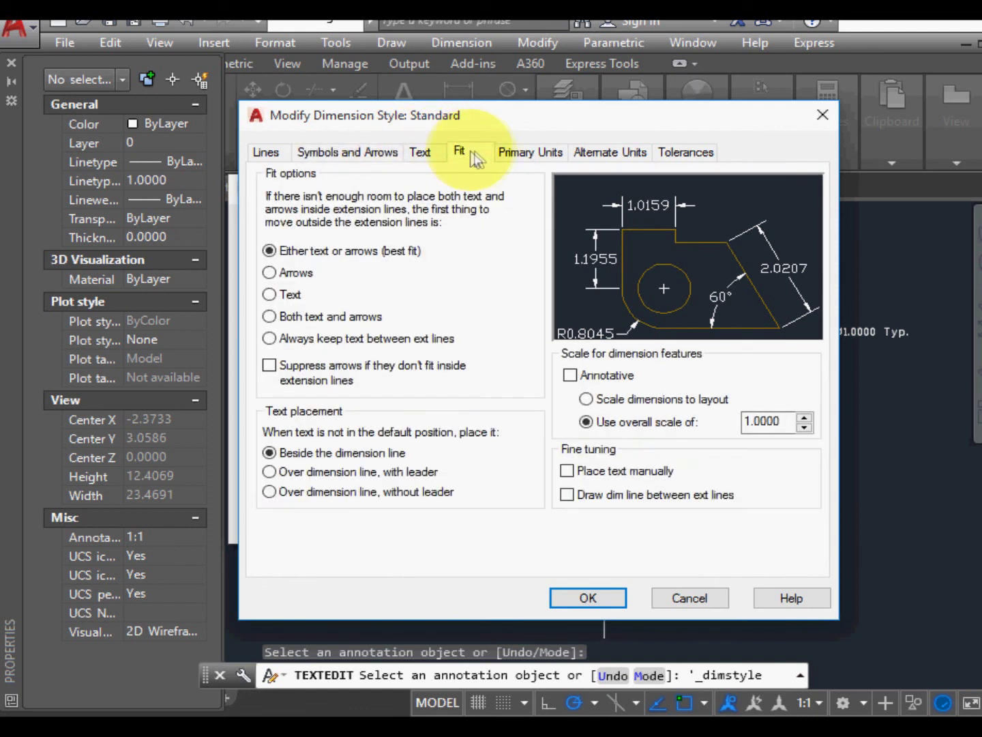
{"action": "left_click", "coordinate": [532, 150]}
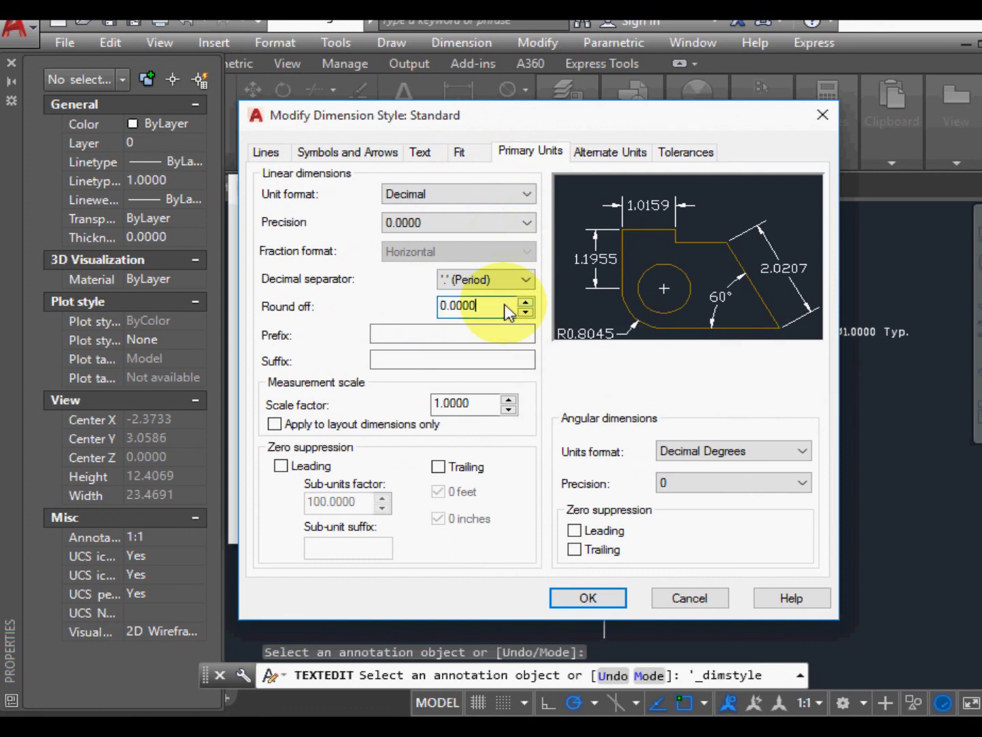
{"action": "left_click", "coordinate": [474, 219]}
{"action": "left_click", "coordinate": [477, 266]}
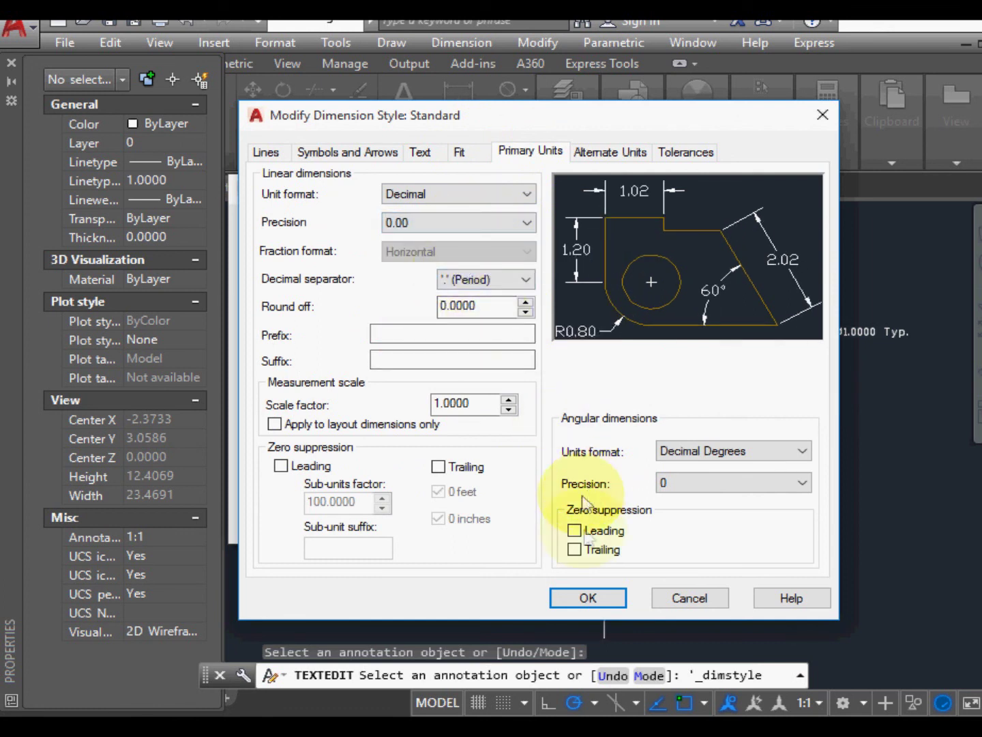
{"action": "left_click", "coordinate": [591, 597]}
{"action": "left_click", "coordinate": [634, 521]}
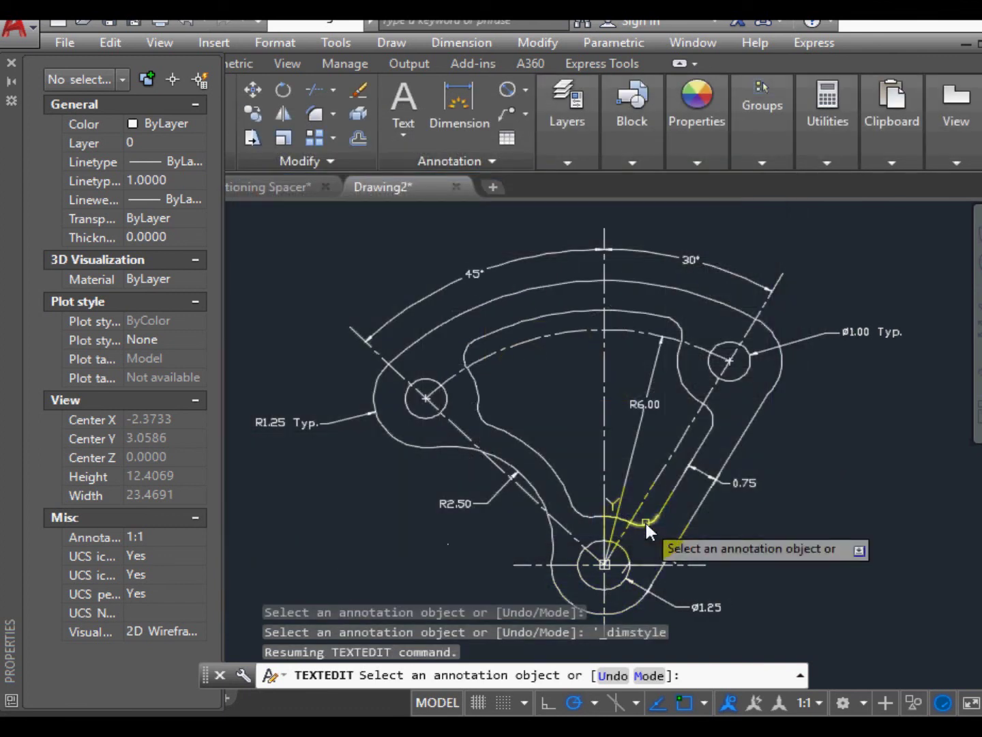
{"action": "scroll", "coordinate": [723, 476], "scroll_direction": "down", "scroll_amount": 2}
{"action": "scroll", "coordinate": [723, 476], "scroll_direction": "up", "scroll_amount": 2}
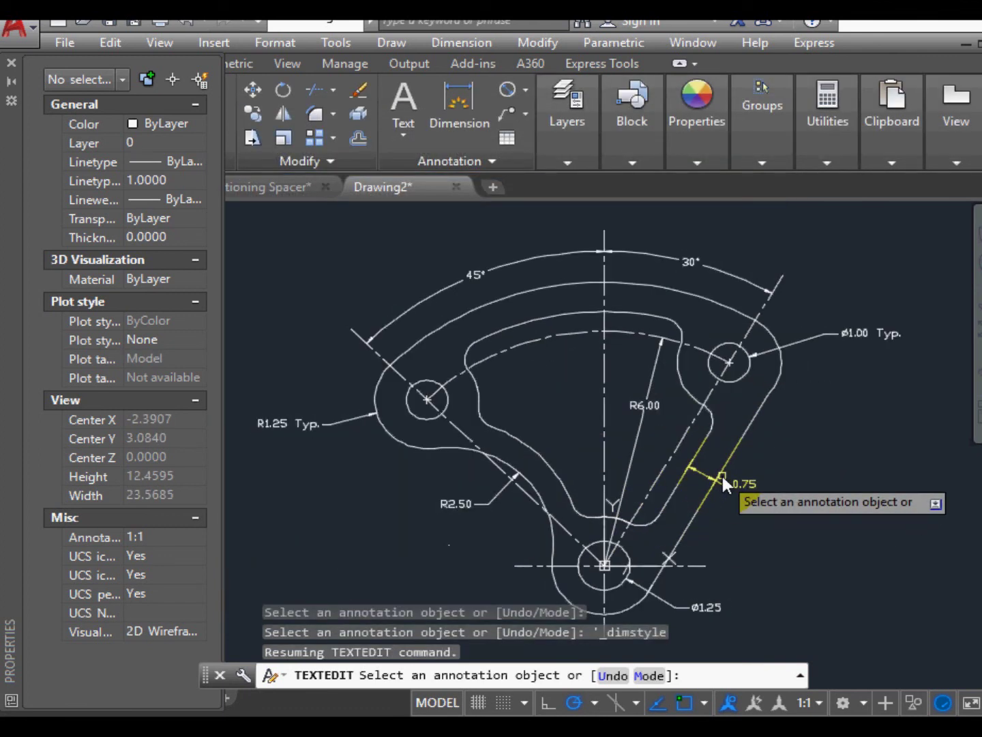